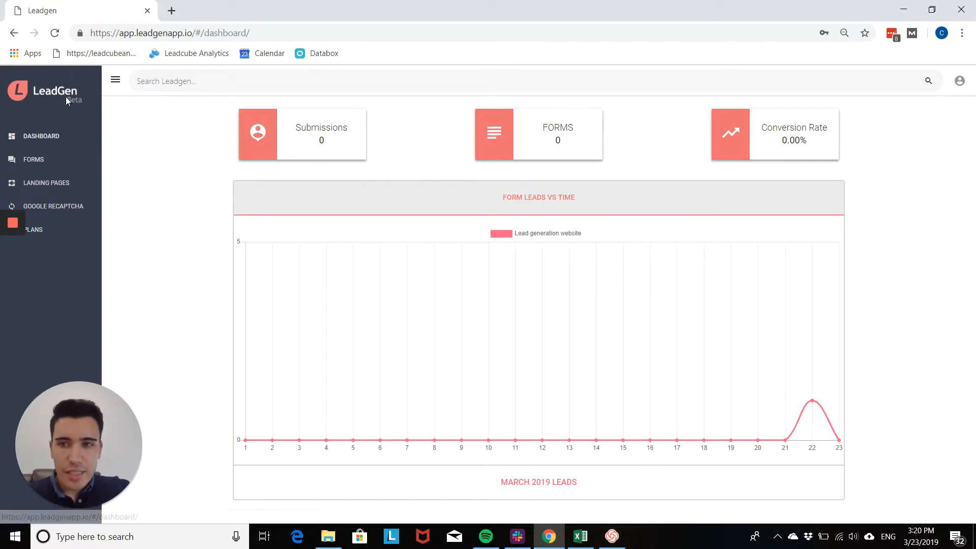
Open the empty Forms list from the LeadGen sidebar
{"action": "left_click", "coordinate": [65, 170]}
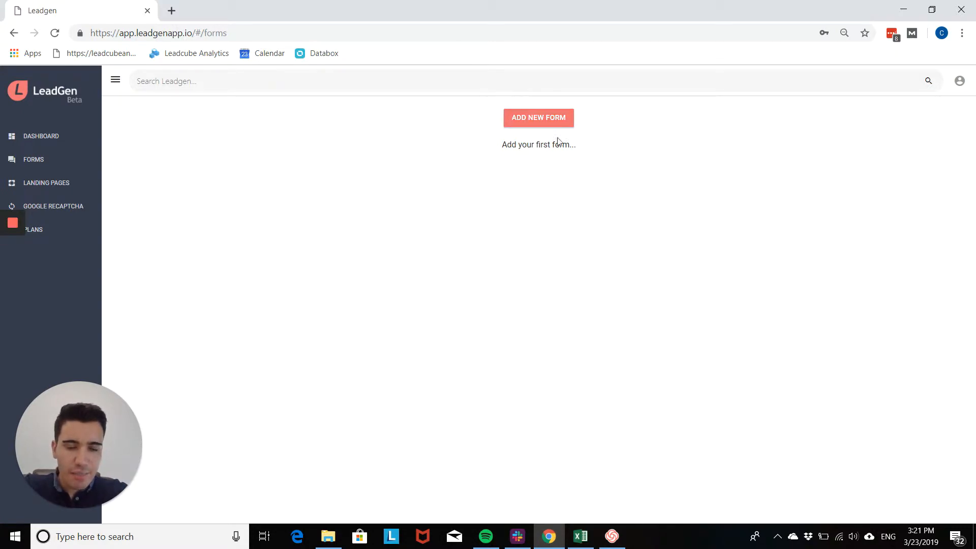
Create a new form and replace its 'My Form' title with 'Lead generation form'
{"action": "left_click", "coordinate": [537, 118]}
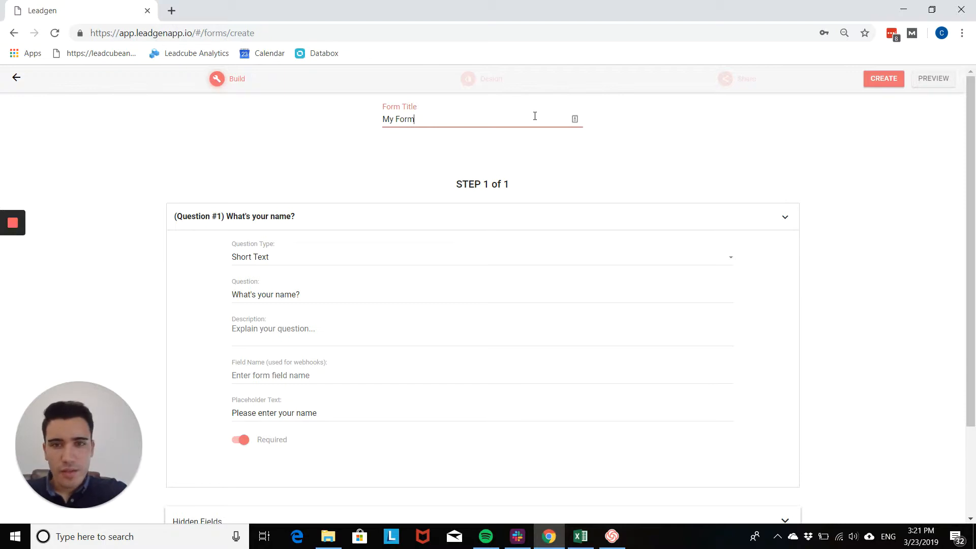
{"action": "left_click_drag", "start_coordinate": [535, 116], "coordinate": [366, 121]}
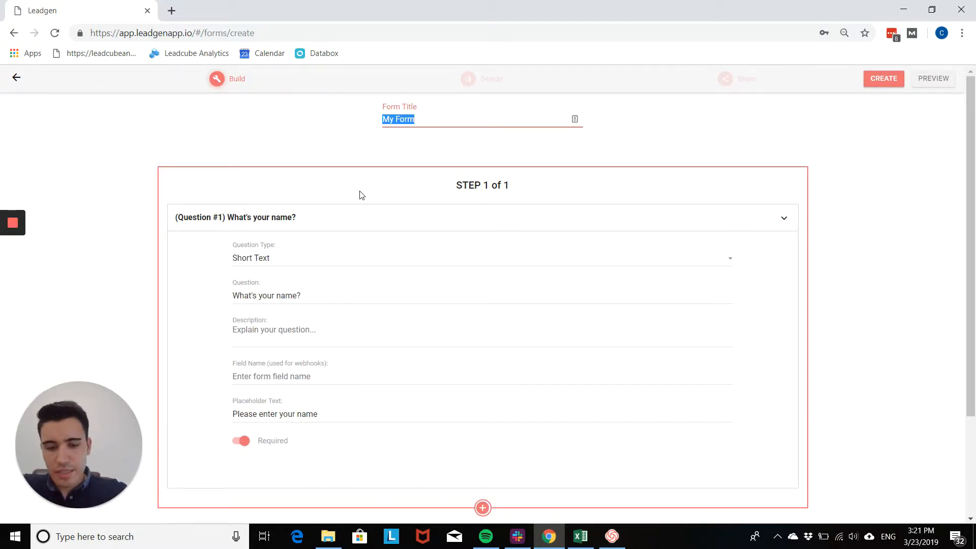
{"action": "type", "text": "Lead generation form"}
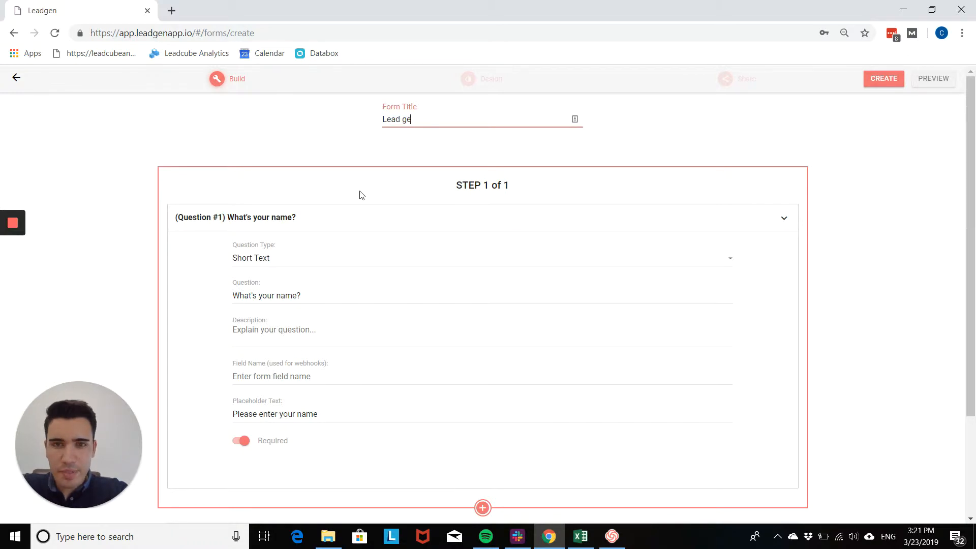
{"action": "left_click", "coordinate": [263, 116]}
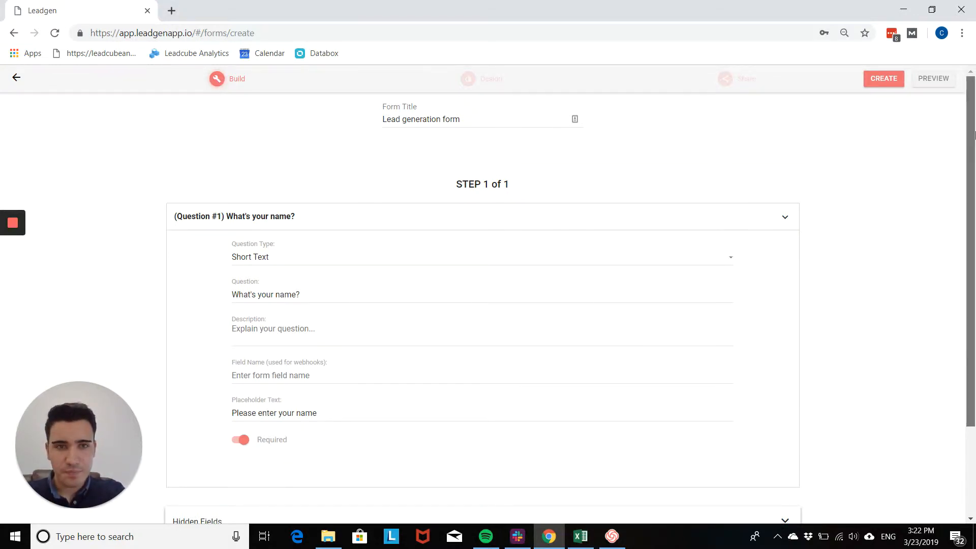
{"action": "left_click_drag", "start_coordinate": [975, 135], "coordinate": [975, 159]}
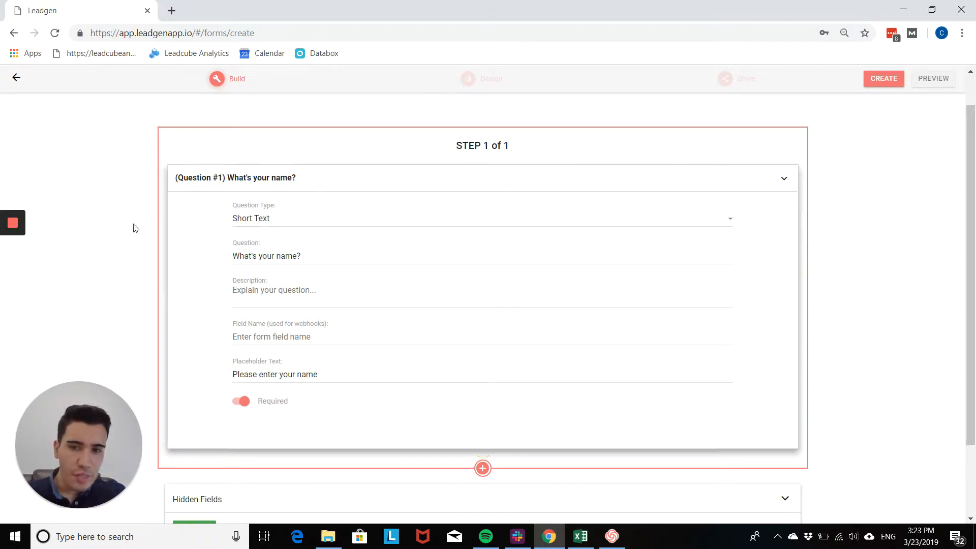
Make the first question a First Name type asking "What's your first name?"
{"action": "left_click", "coordinate": [285, 229]}
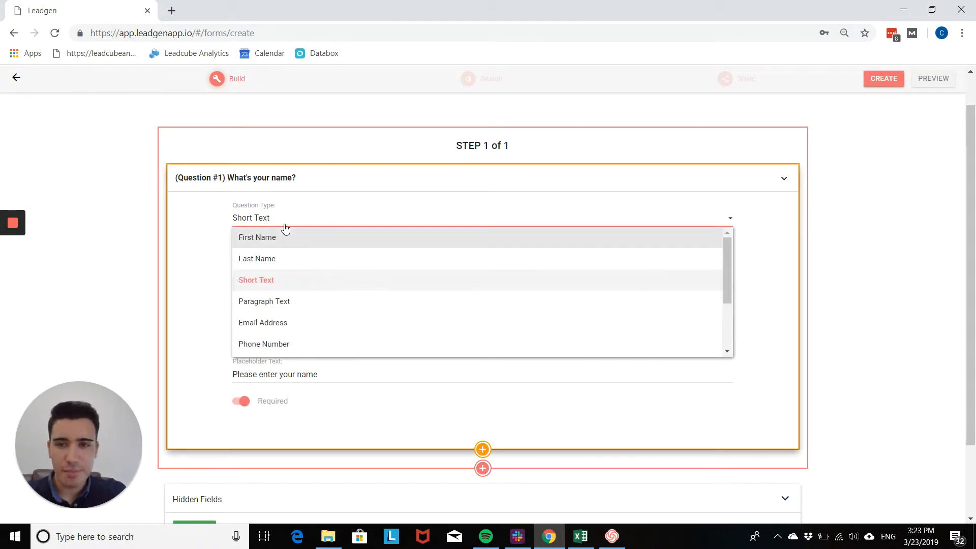
{"action": "left_click", "coordinate": [293, 242]}
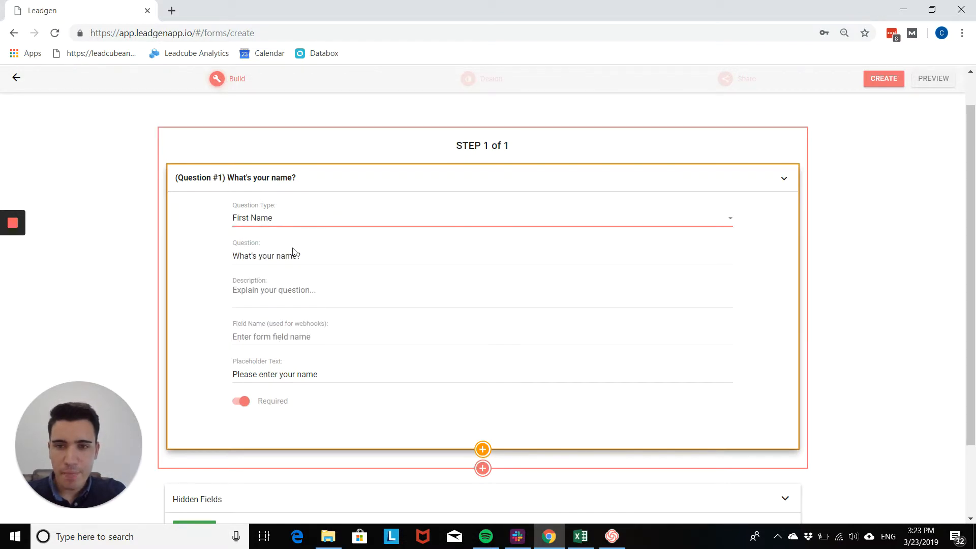
{"action": "left_click", "coordinate": [280, 256]}
{"action": "type", "text": "first"}
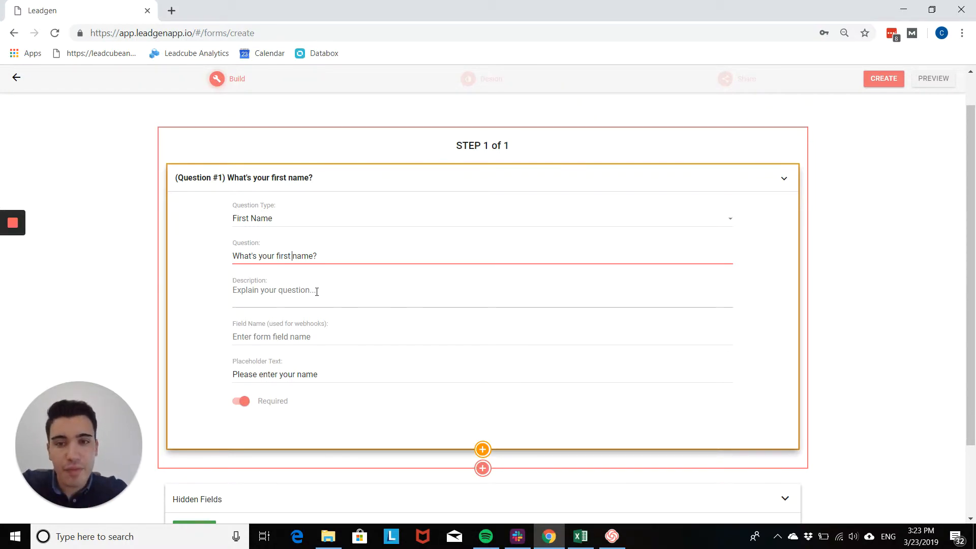
{"action": "scroll", "coordinate": [316, 292], "scroll_direction": "down", "scroll_amount": 1}
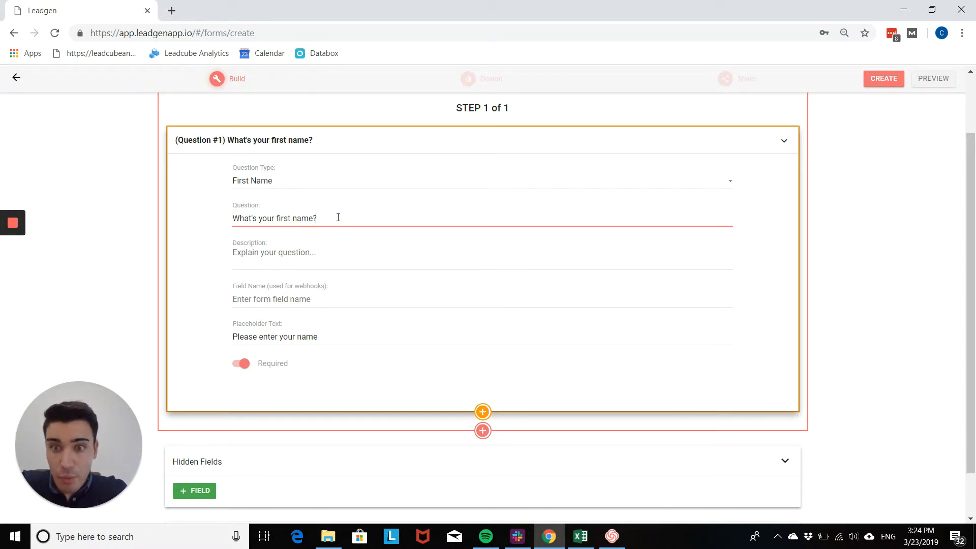
Clear the default 'Please enter your name' placeholder text from the first question
{"action": "left_click", "coordinate": [313, 260]}
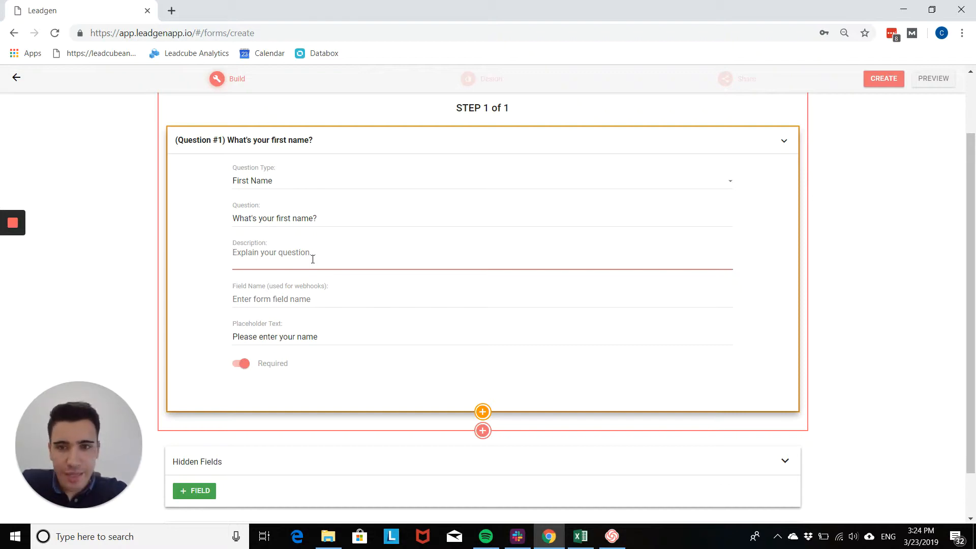
{"action": "left_click", "coordinate": [262, 300]}
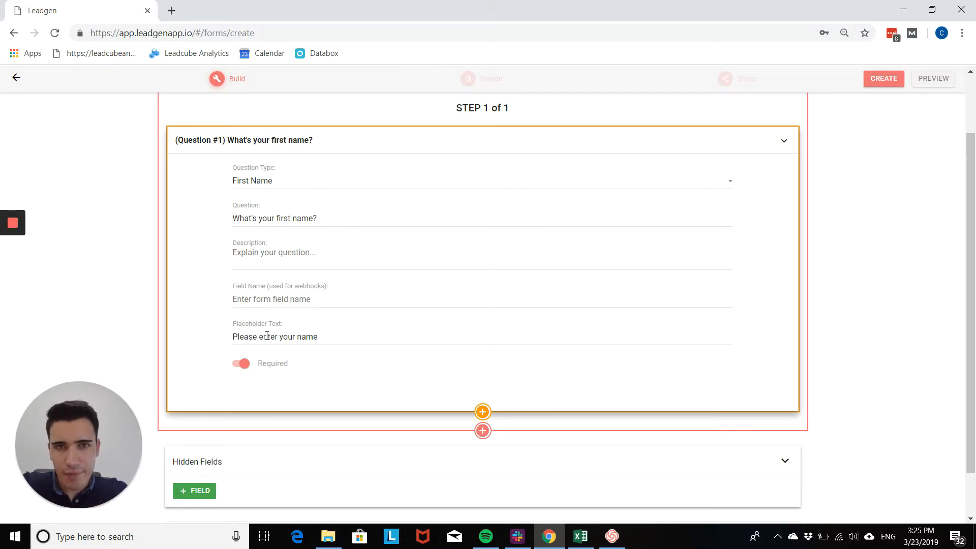
{"action": "left_click_drag", "start_coordinate": [237, 337], "coordinate": [350, 345]}
{"action": "left_click", "coordinate": [351, 345]}
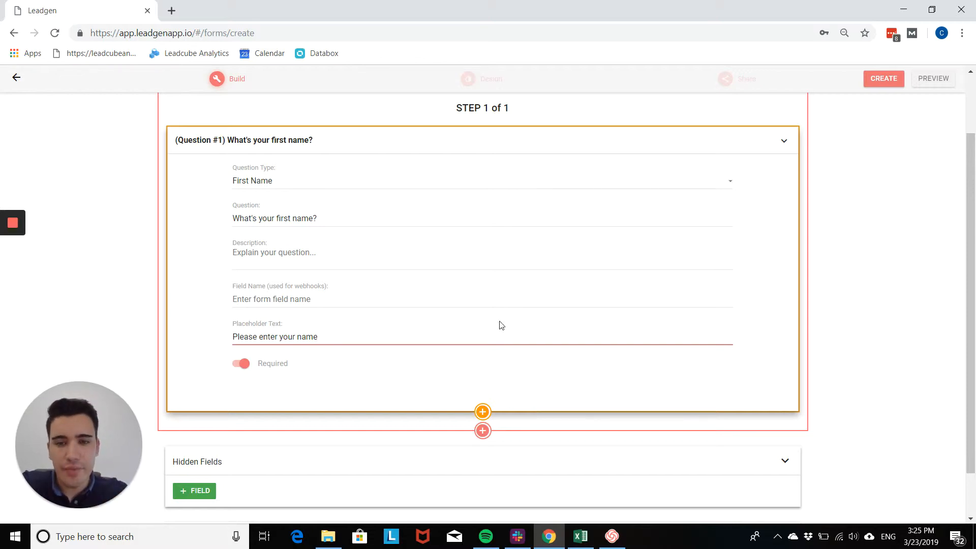
{"action": "scroll", "coordinate": [486, 364], "scroll_direction": "down", "scroll_amount": 1}
{"action": "key", "text": "ctrl+a"}
{"action": "key", "text": "BackSpace"}
{"action": "left_click_drag", "start_coordinate": [973, 309], "coordinate": [975, 285]}
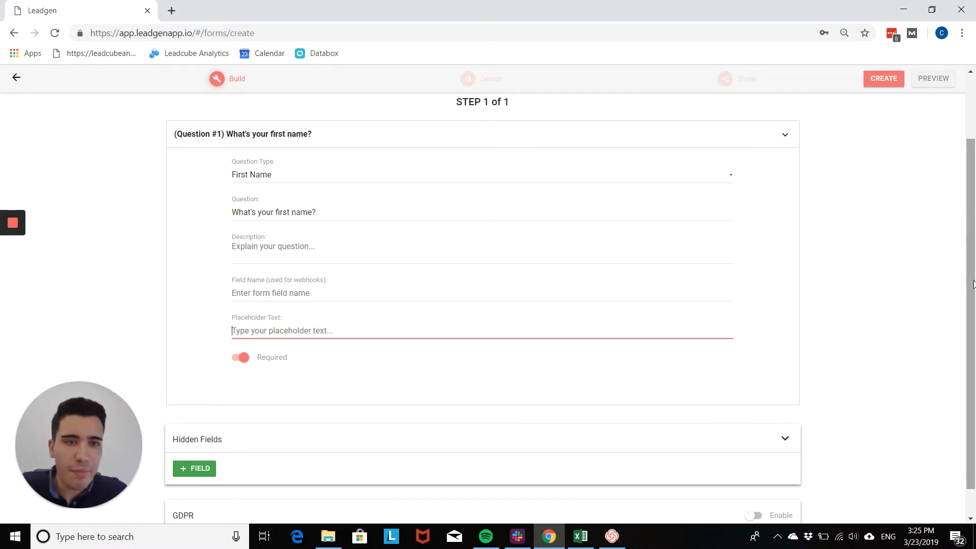
{"action": "mouse_move", "coordinate": [461, 206]}
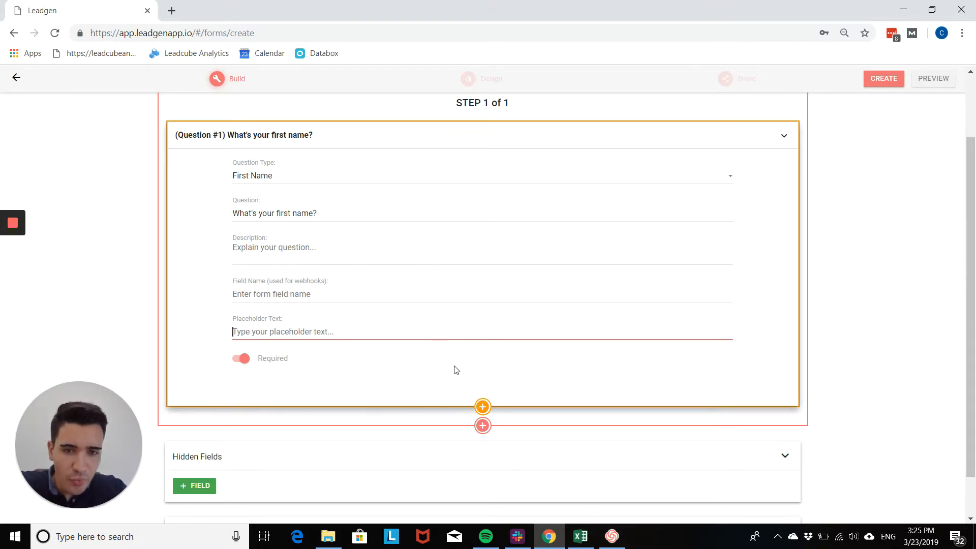
{"action": "left_click", "coordinate": [482, 407]}
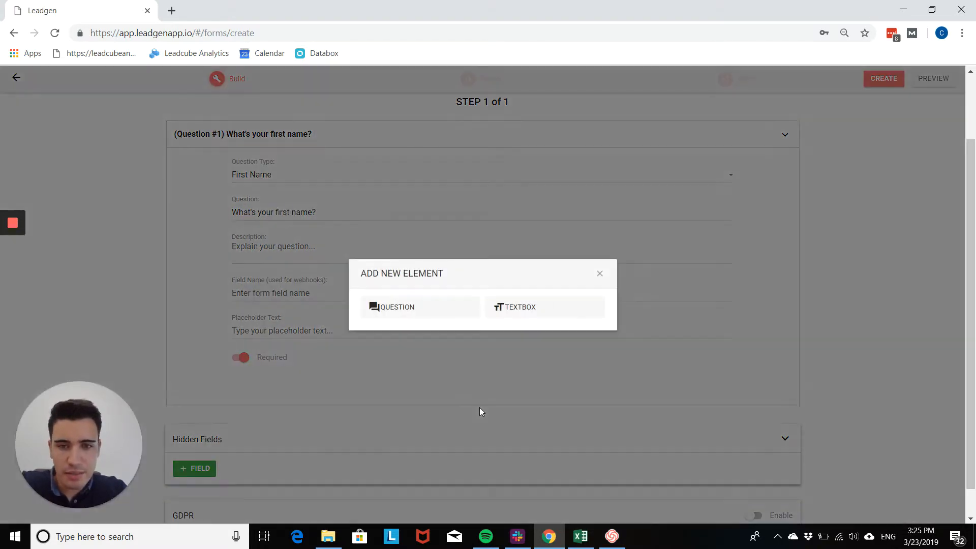
{"action": "left_click", "coordinate": [411, 321]}
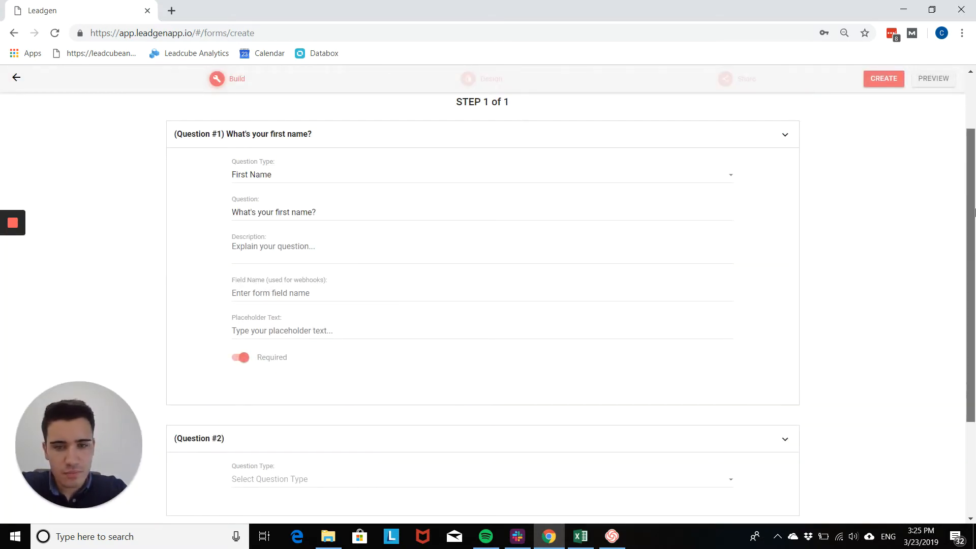
{"action": "left_click_drag", "start_coordinate": [975, 224], "coordinate": [974, 276]}
{"action": "scroll", "coordinate": [447, 242], "scroll_direction": "down", "scroll_amount": 1}
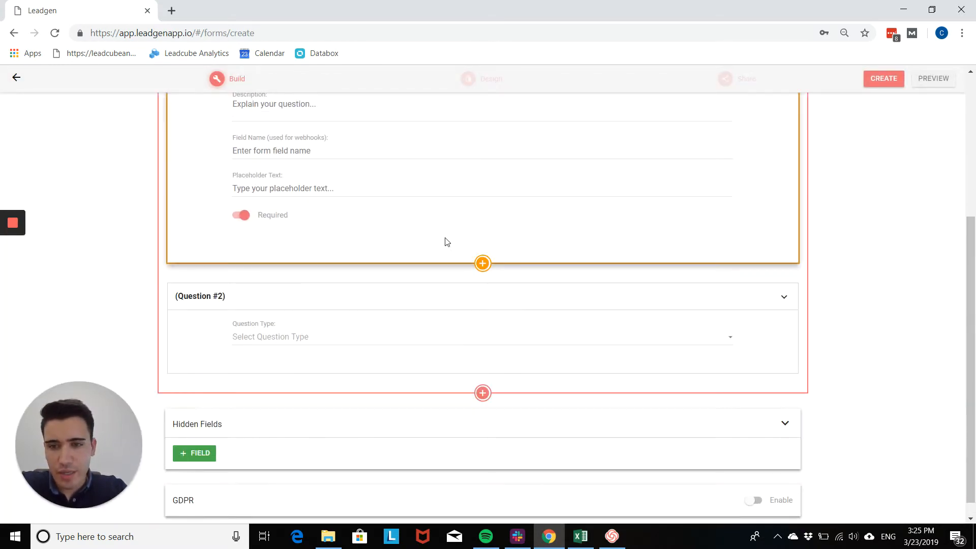
{"action": "left_click", "coordinate": [387, 337]}
{"action": "left_click", "coordinate": [362, 358]}
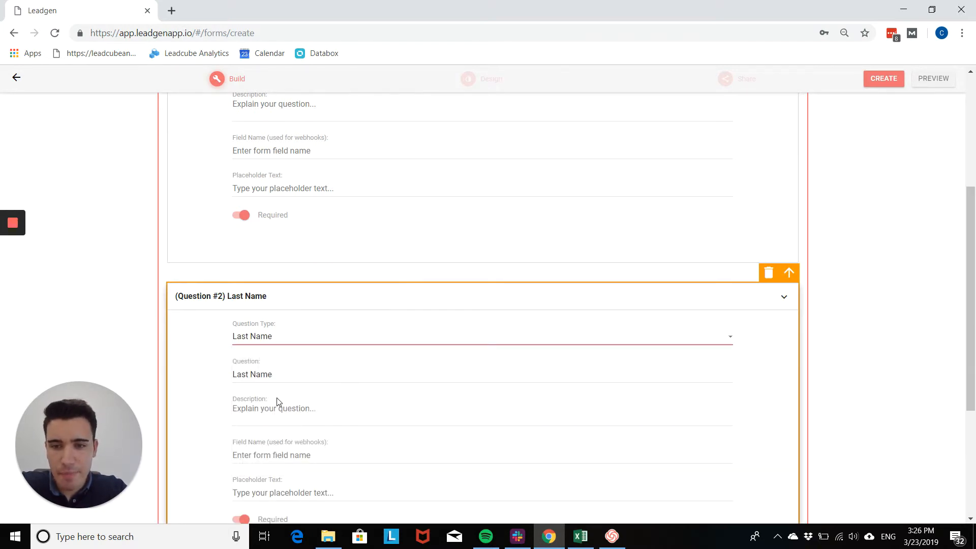
{"action": "left_click", "coordinate": [266, 407]}
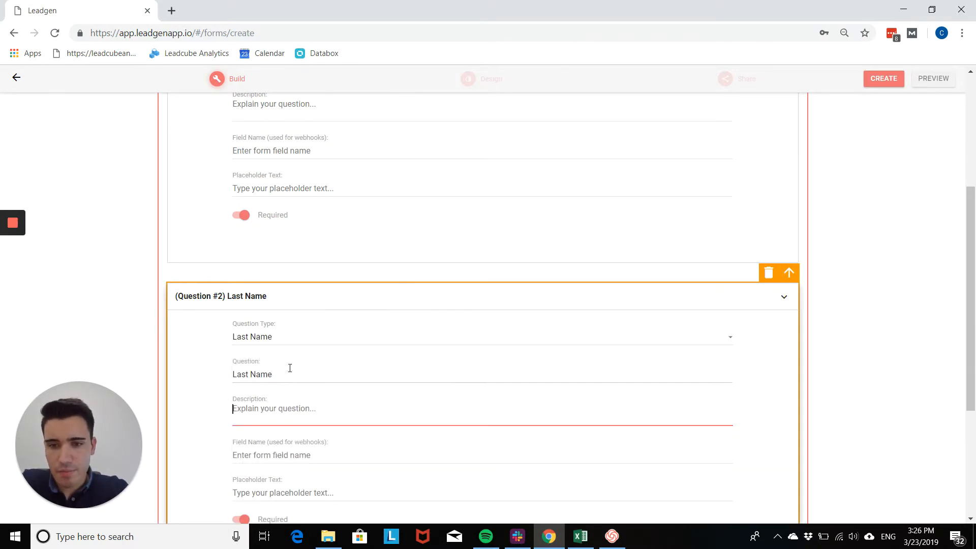
{"action": "left_click", "coordinate": [305, 357]}
{"action": "left_click_drag", "start_coordinate": [298, 373], "coordinate": [167, 380]}
{"action": "type", "text": "What is your name?"}
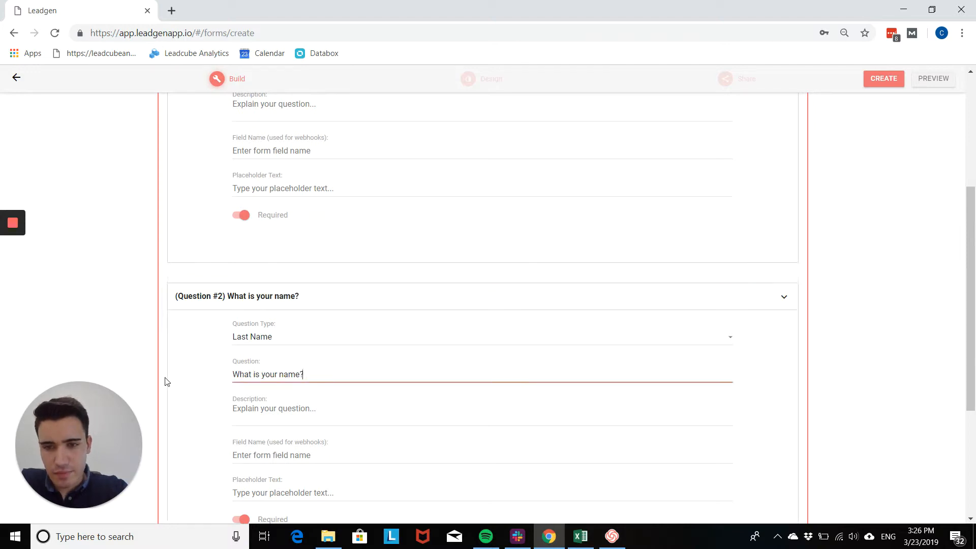
{"action": "left_click", "coordinate": [254, 371]}
{"action": "key", "text": "BackSpace"}
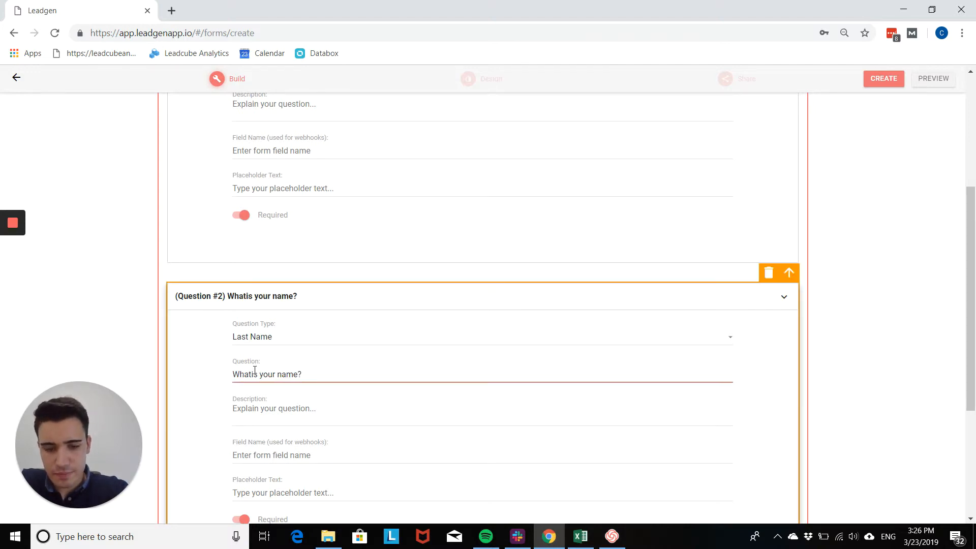
{"action": "type", "text": "'"}
{"action": "key", "text": "Delete"}
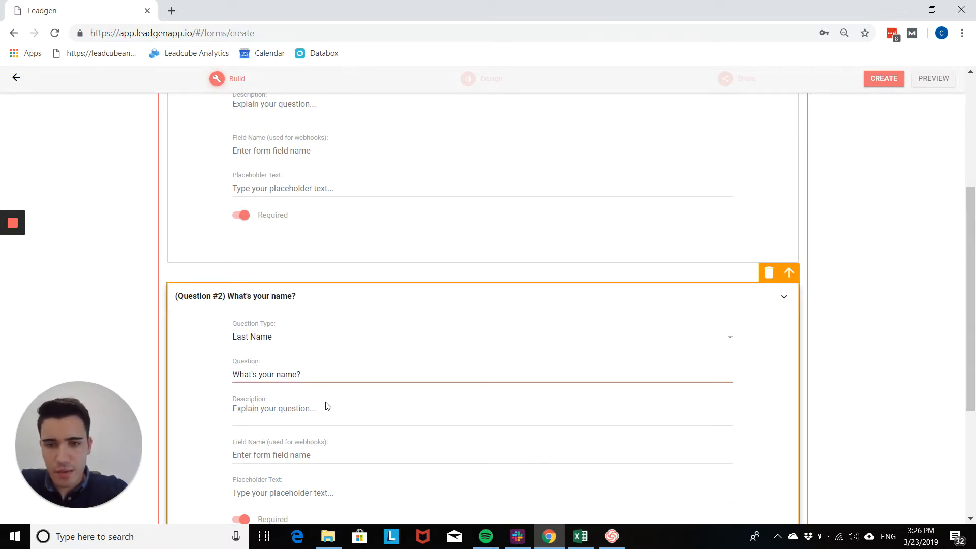
{"action": "left_click", "coordinate": [327, 406]}
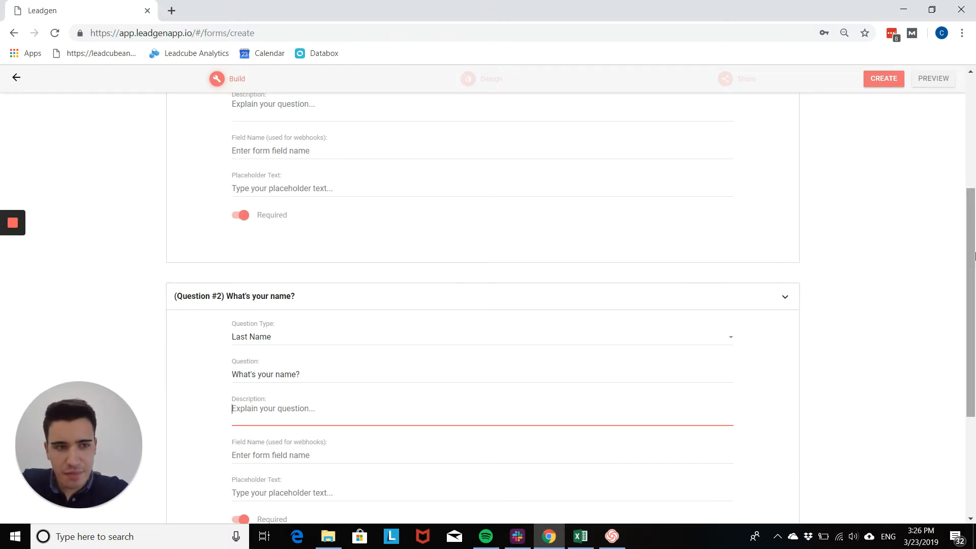
{"action": "scroll", "coordinate": [975, 256], "scroll_direction": "down", "scroll_amount": 3}
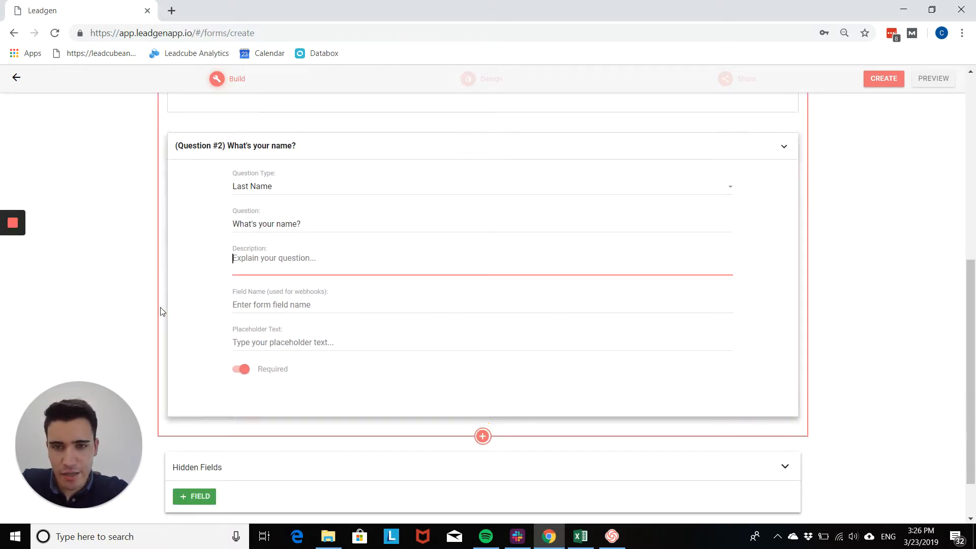
{"action": "left_click", "coordinate": [243, 375]}
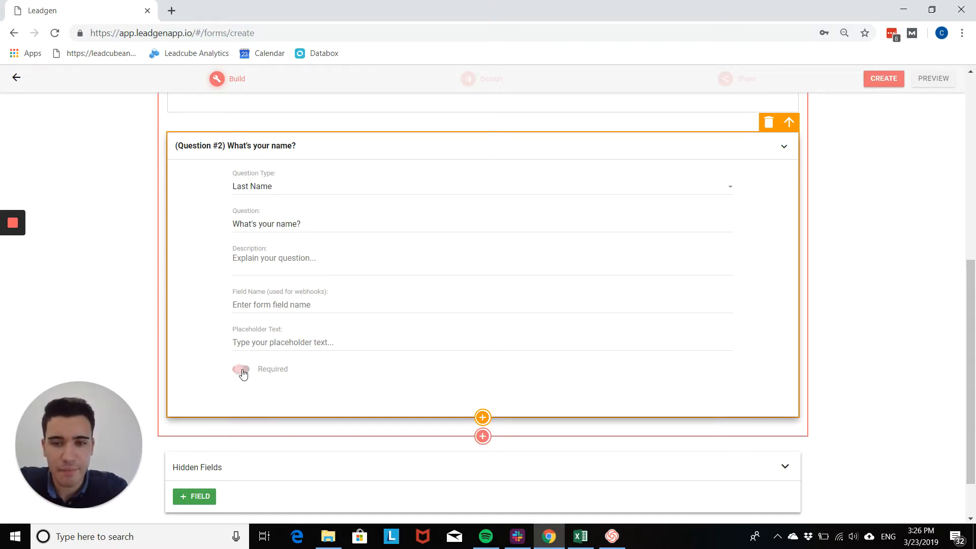
{"action": "left_click", "coordinate": [243, 375]}
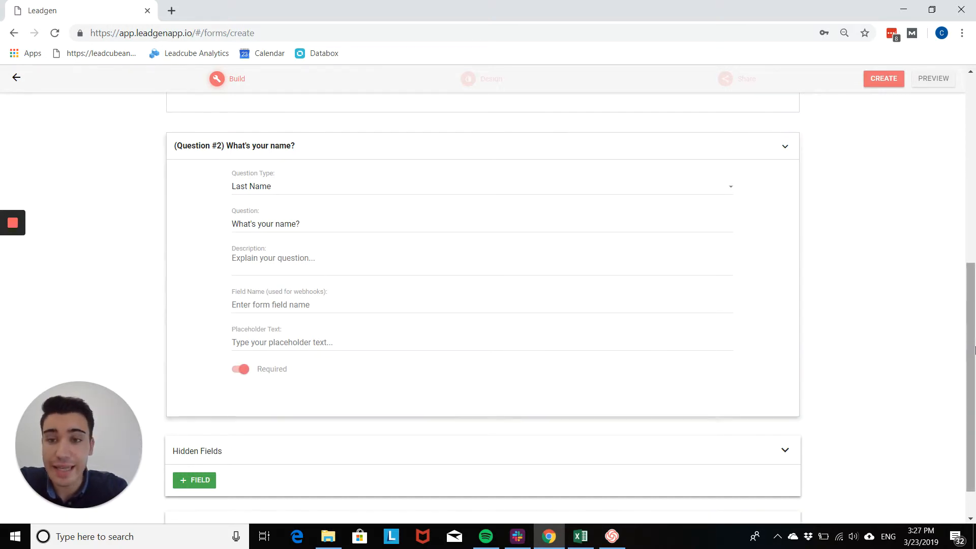
{"action": "left_click_drag", "start_coordinate": [974, 363], "coordinate": [955, 425]}
{"action": "mouse_move", "coordinate": [471, 325]}
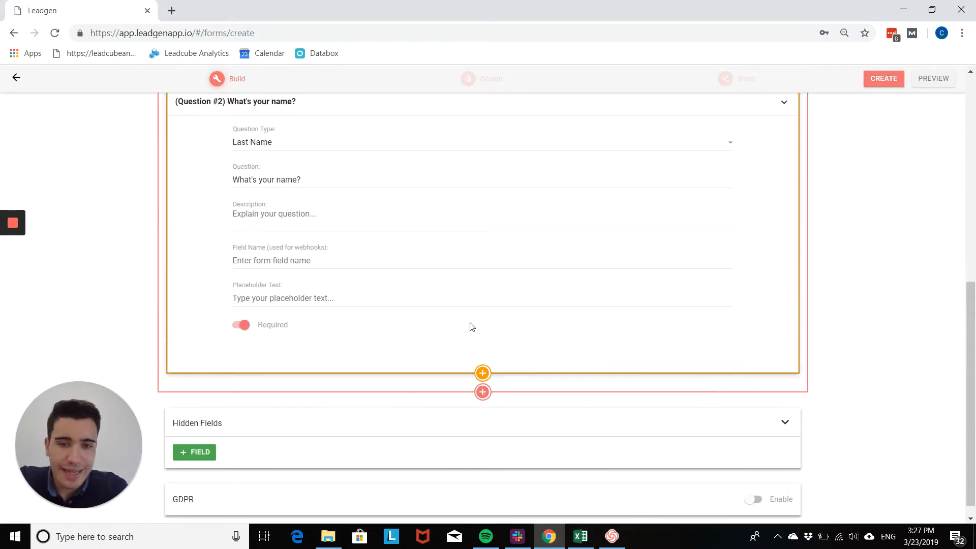
Add question 3 as an Email Address question reading "What's your email address?"
{"action": "left_click", "coordinate": [482, 385]}
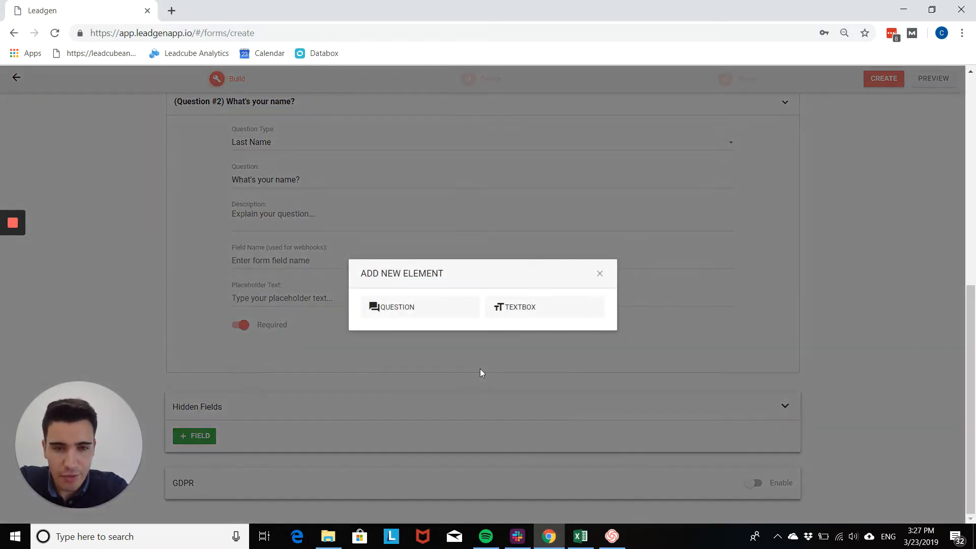
{"action": "left_click", "coordinate": [442, 319]}
{"action": "left_click_drag", "start_coordinate": [970, 375], "coordinate": [969, 422]}
{"action": "left_click", "coordinate": [339, 336]}
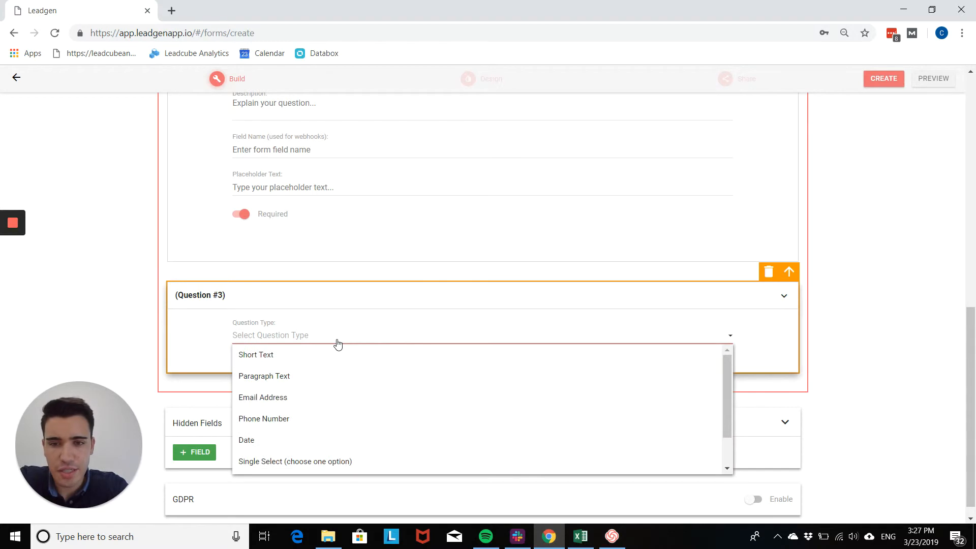
{"action": "left_click", "coordinate": [328, 403]}
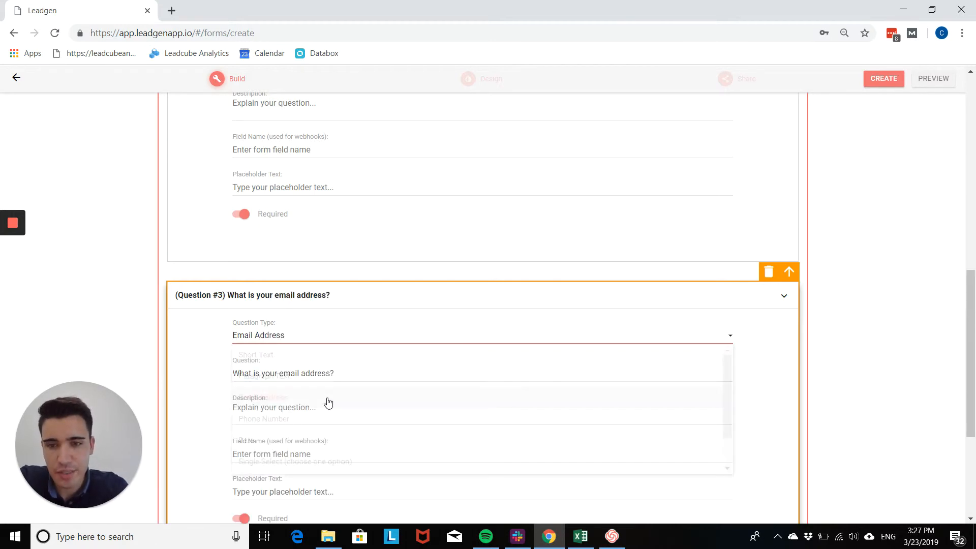
{"action": "left_click", "coordinate": [257, 376]}
{"action": "key", "text": "BackSpace"}
{"action": "key", "text": "BackSpace"}
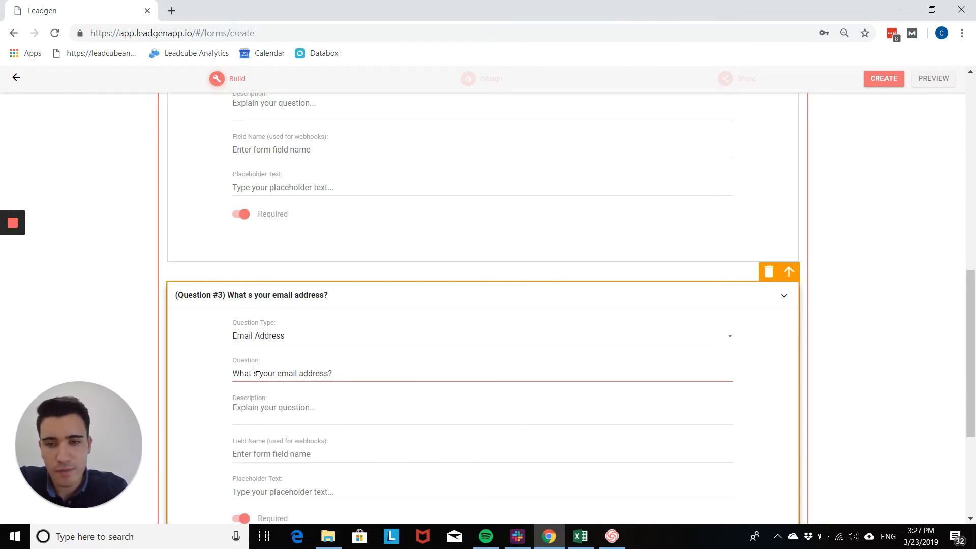
{"action": "type", "text": "'"}
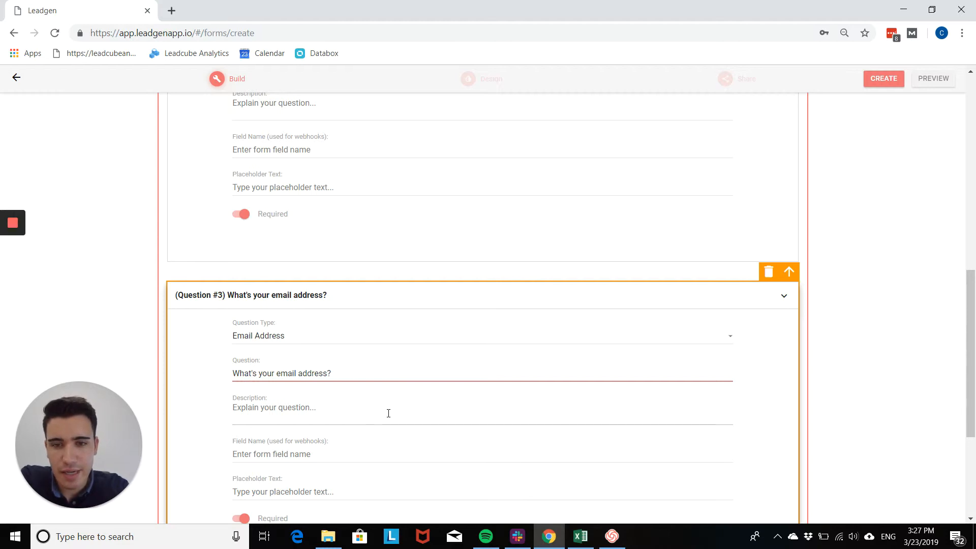
{"action": "scroll", "coordinate": [388, 412], "scroll_direction": "down", "scroll_amount": 4}
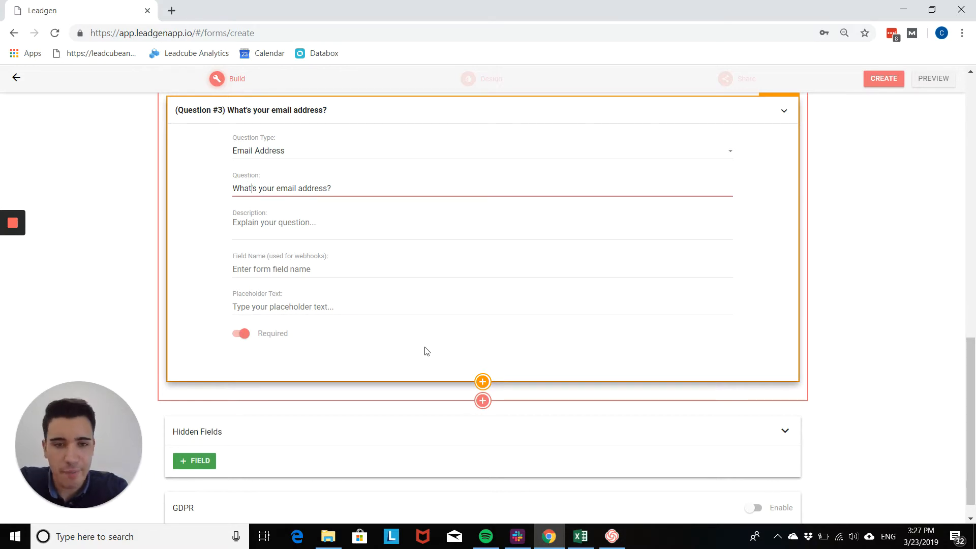
Add an empty fourth question to the form
{"action": "left_click", "coordinate": [482, 382]}
{"action": "left_click", "coordinate": [441, 308]}
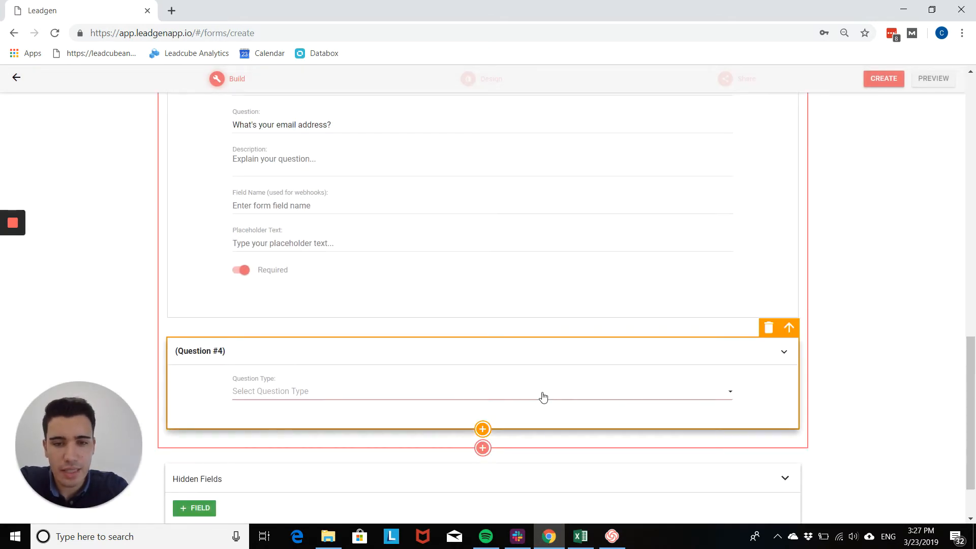
{"action": "left_click", "coordinate": [543, 396]}
Make question 4 a Phone Number question worded "What' your phone number?"
{"action": "scroll", "coordinate": [311, 420], "scroll_direction": "down", "scroll_amount": 1}
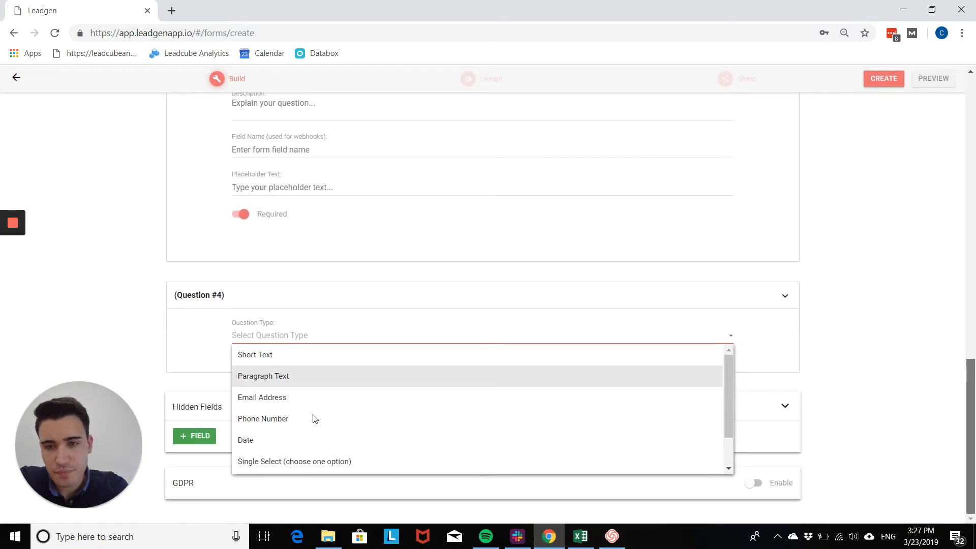
{"action": "left_click", "coordinate": [311, 420]}
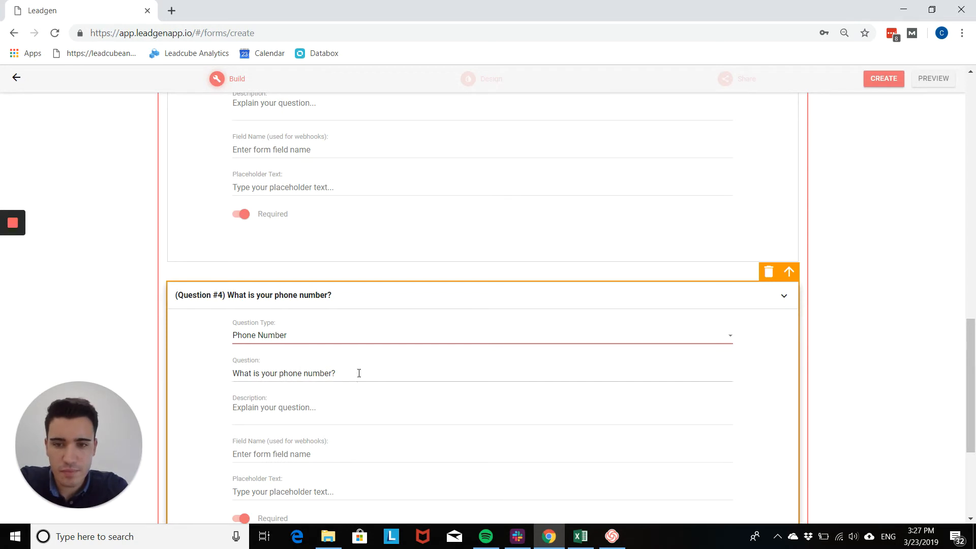
{"action": "left_click", "coordinate": [257, 373]}
{"action": "key", "text": "BackSpace"}
{"action": "key", "text": "BackSpace"}
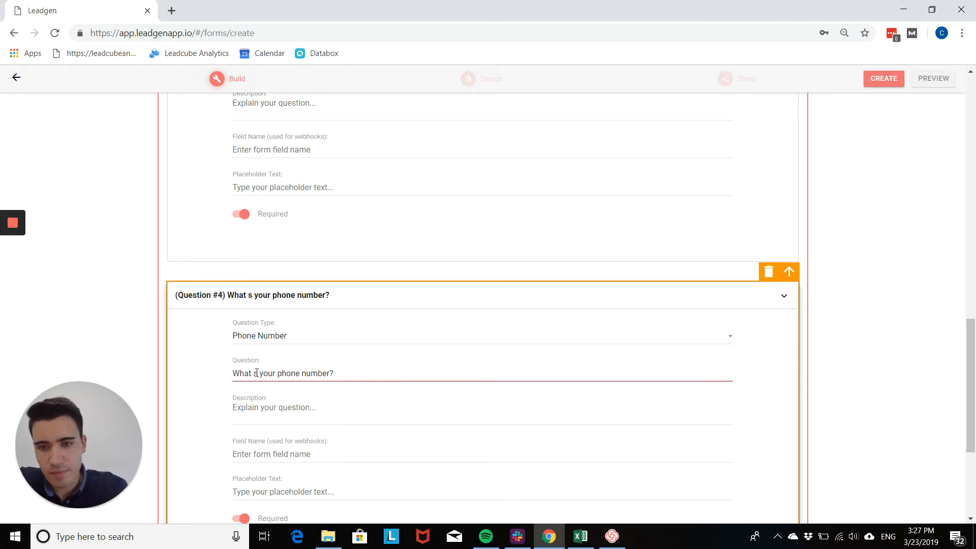
{"action": "type", "text": "'"}
{"action": "key", "text": "Delete"}
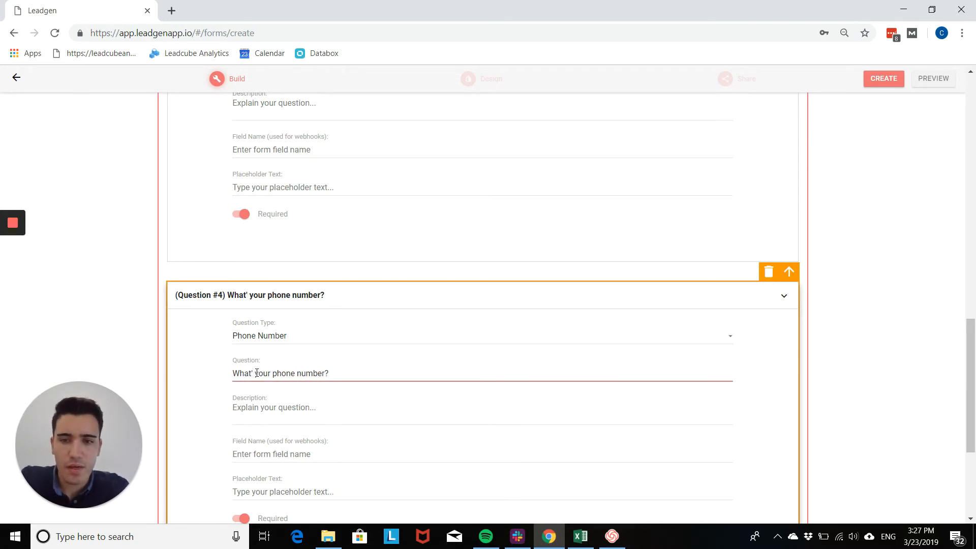
{"action": "left_click_drag", "start_coordinate": [974, 381], "coordinate": [973, 432]}
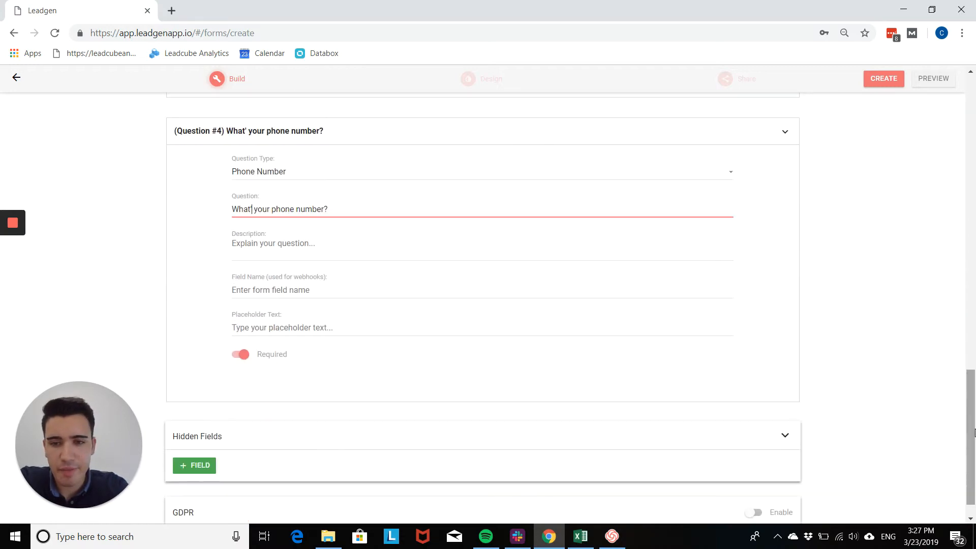
{"action": "left_click", "coordinate": [322, 325]}
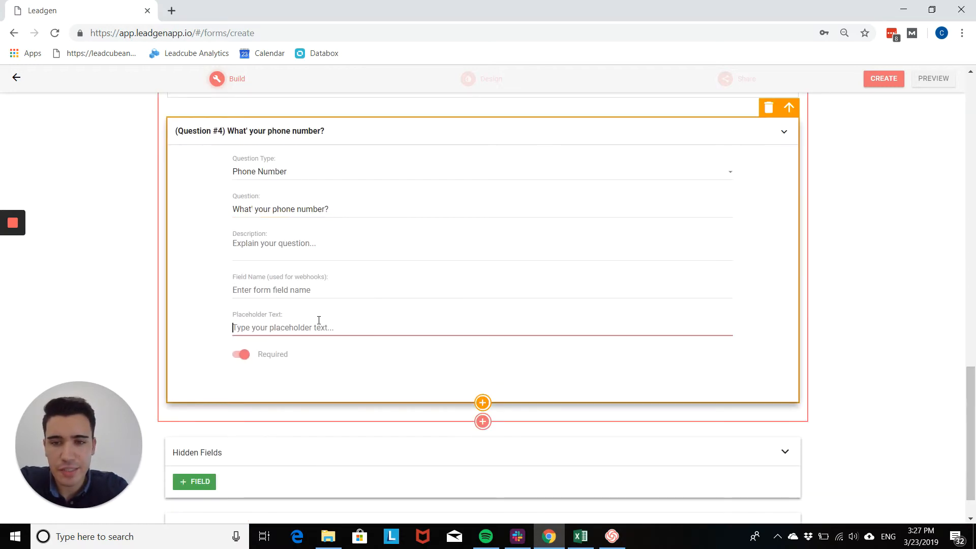
Switch off Required so the phone number question is optional
{"action": "left_click", "coordinate": [242, 362]}
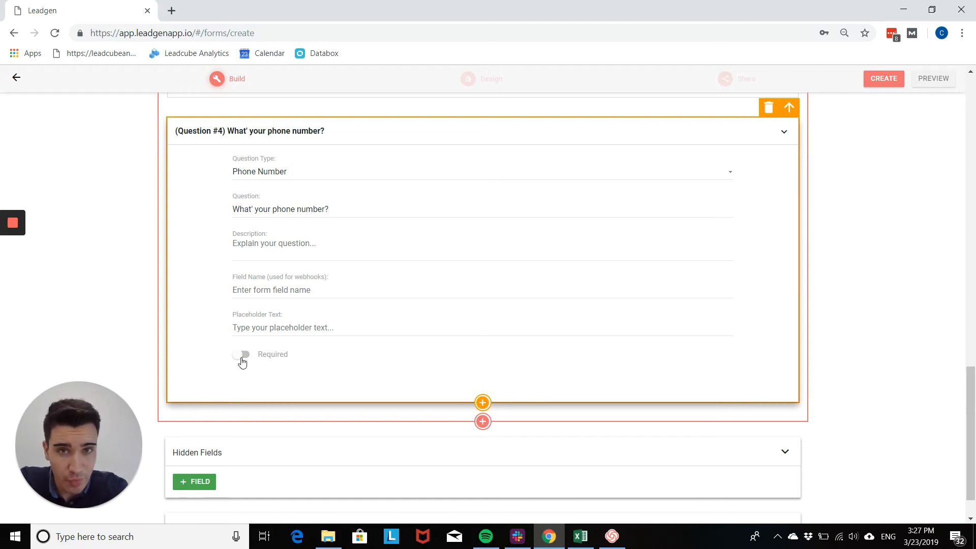
{"action": "scroll", "coordinate": [243, 362], "scroll_direction": "down", "scroll_amount": 1}
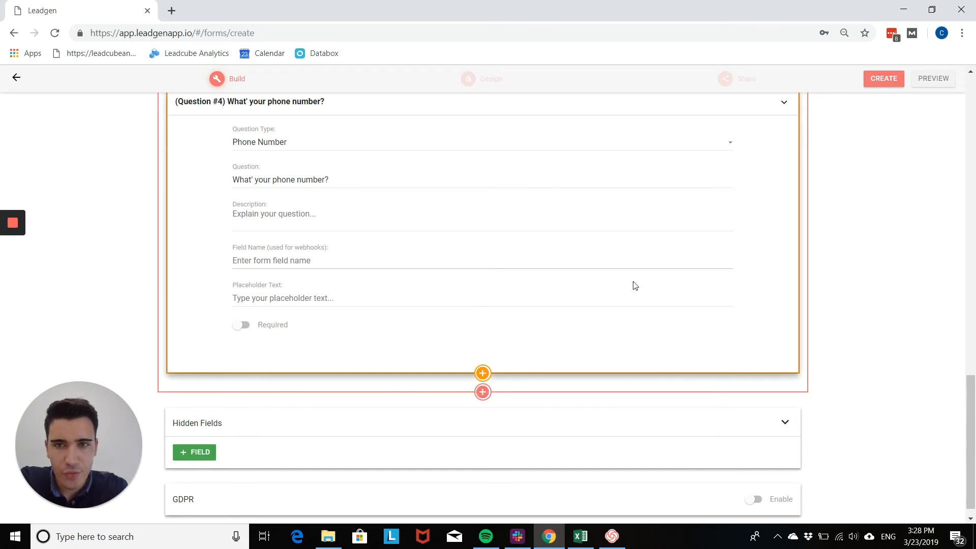
{"action": "left_click_drag", "start_coordinate": [971, 380], "coordinate": [975, 280]}
{"action": "right_click", "coordinate": [975, 278]}
{"action": "left_click", "coordinate": [958, 221]}
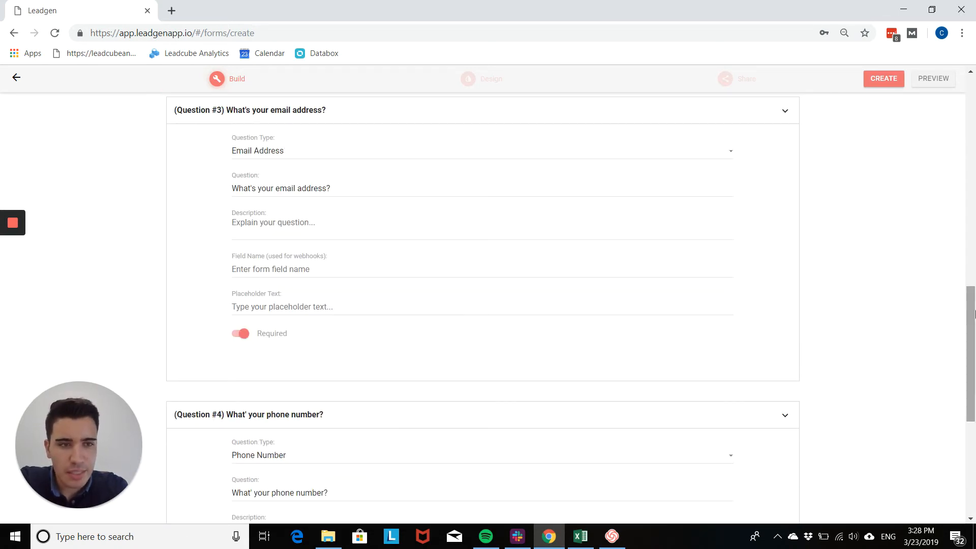
{"action": "scroll", "coordinate": [975, 321], "scroll_direction": "down", "scroll_amount": 5}
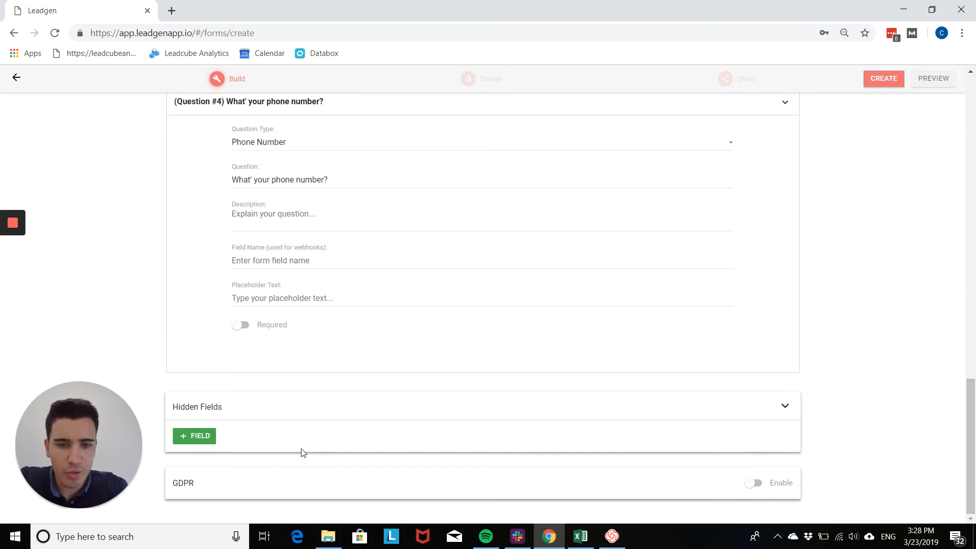
{"action": "mouse_move", "coordinate": [478, 351]}
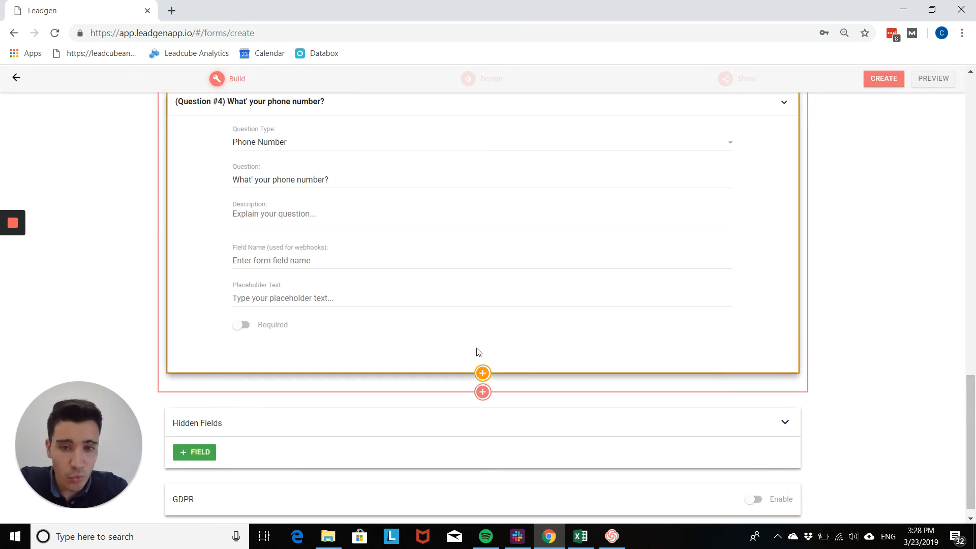
Add a fifth question and browse its Question Type list
{"action": "left_click", "coordinate": [484, 373]}
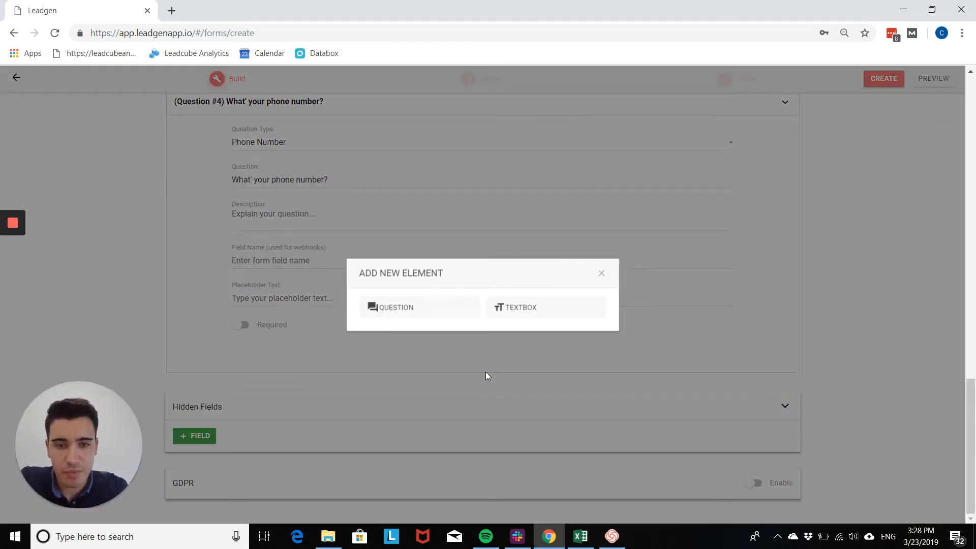
{"action": "left_click", "coordinate": [432, 320]}
{"action": "scroll", "coordinate": [458, 355], "scroll_direction": "down", "scroll_amount": 2}
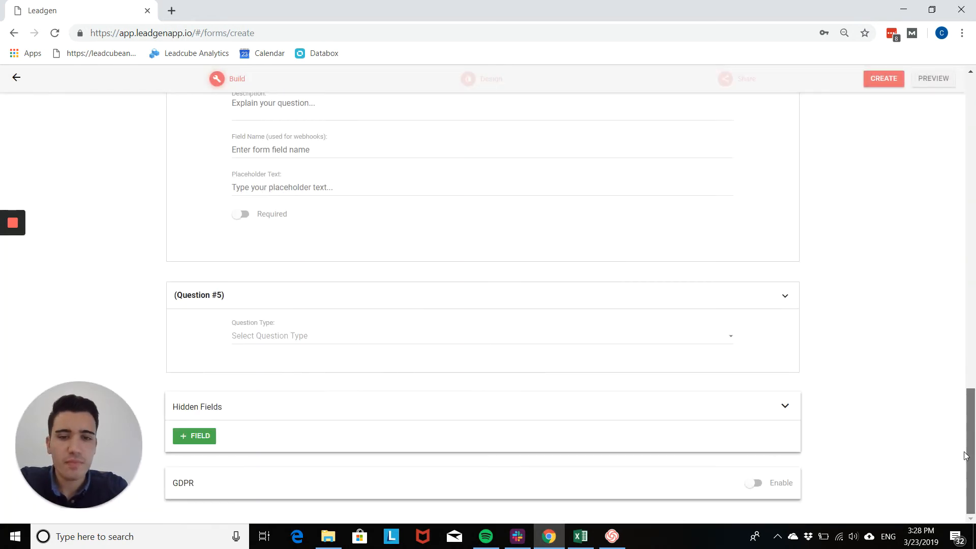
{"action": "left_click", "coordinate": [464, 340]}
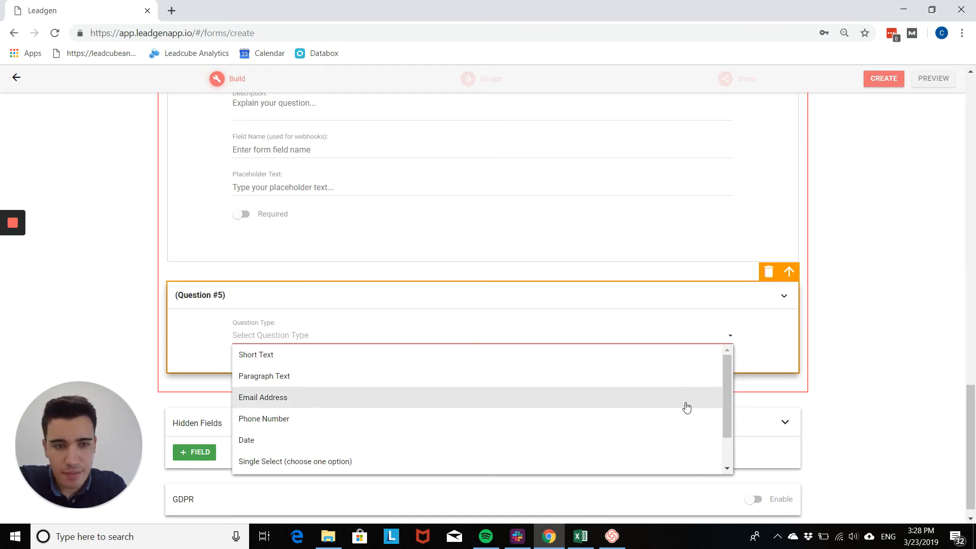
{"action": "left_click_drag", "start_coordinate": [727, 389], "coordinate": [719, 370]}
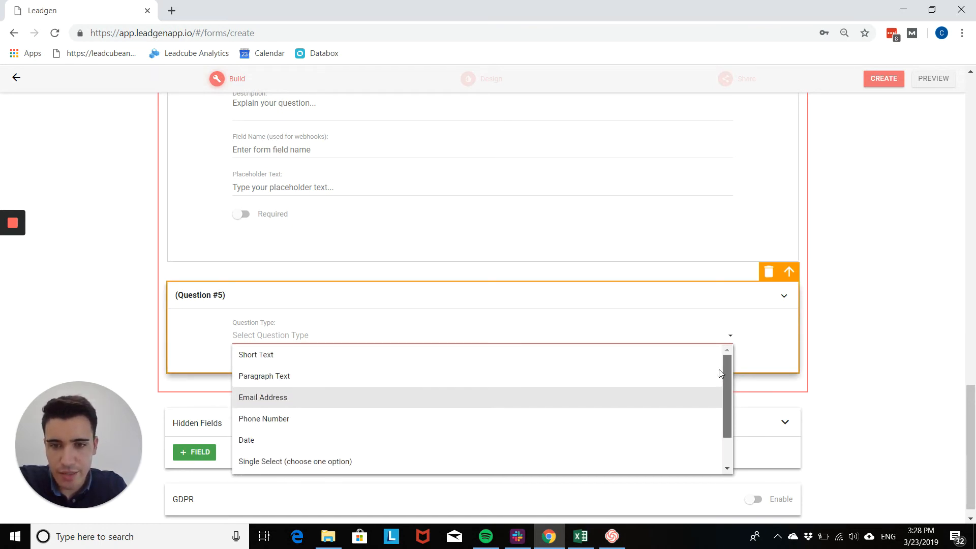
Set question 5 to Paragraph Text and switch off Required
{"action": "left_click", "coordinate": [303, 386]}
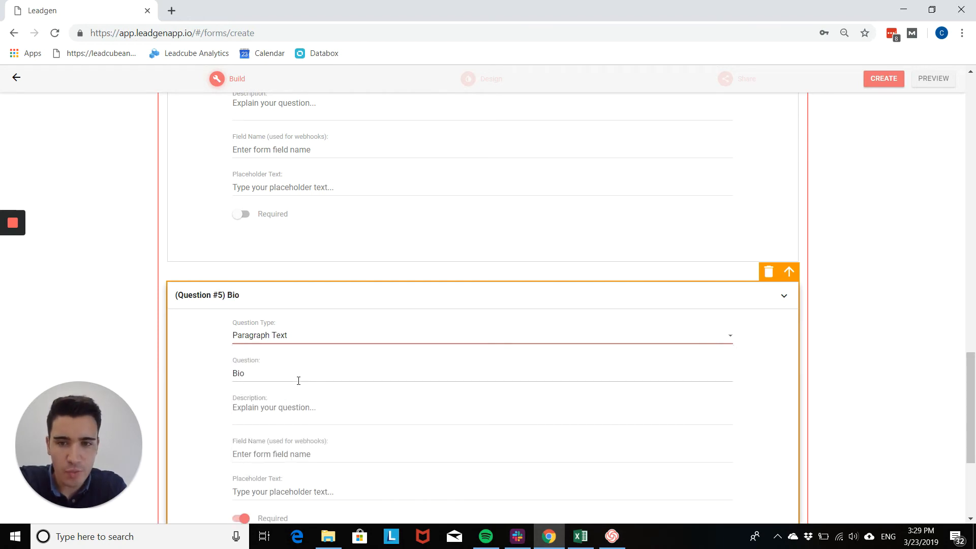
{"action": "left_click", "coordinate": [360, 339]}
{"action": "left_click", "coordinate": [353, 356]}
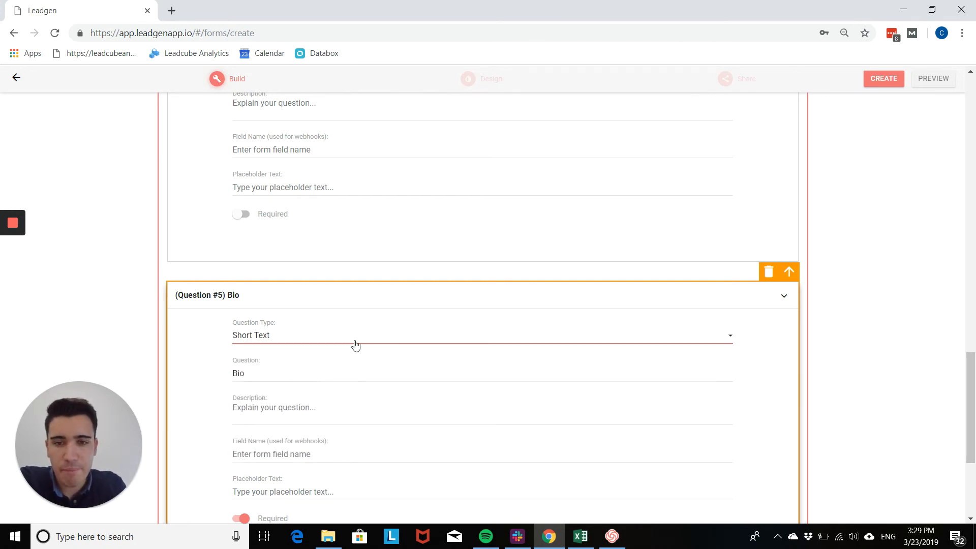
{"action": "left_click", "coordinate": [355, 342]}
{"action": "left_click", "coordinate": [340, 379]}
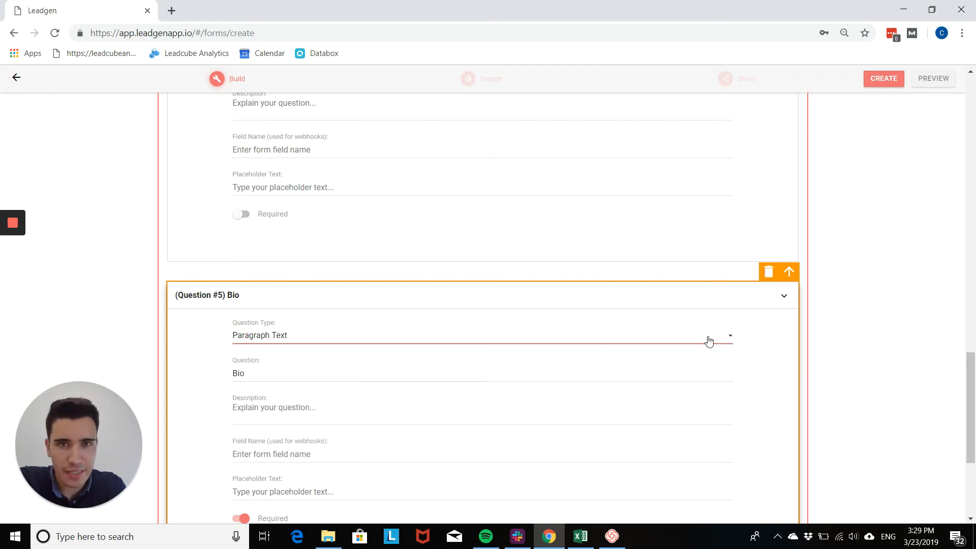
{"action": "left_click_drag", "start_coordinate": [975, 412], "coordinate": [975, 460]}
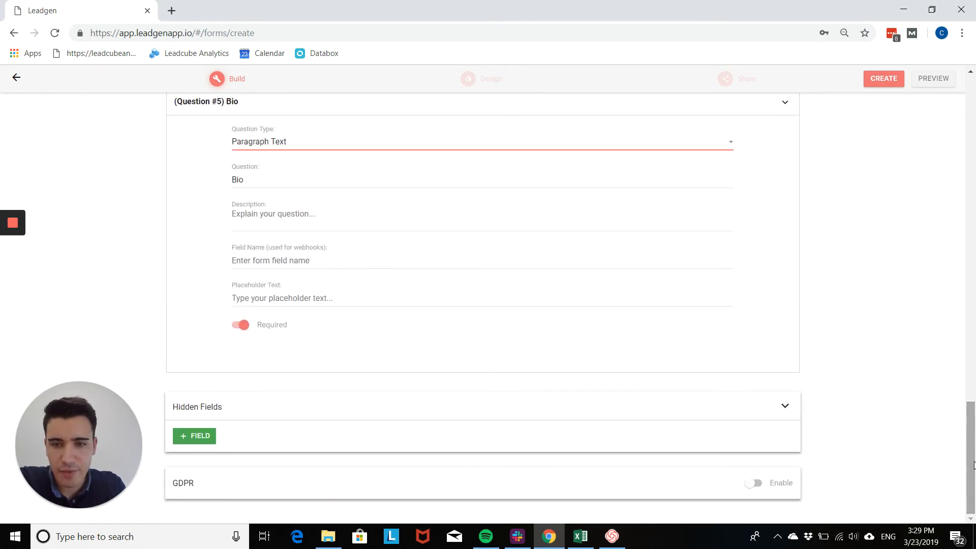
{"action": "left_click", "coordinate": [243, 325]}
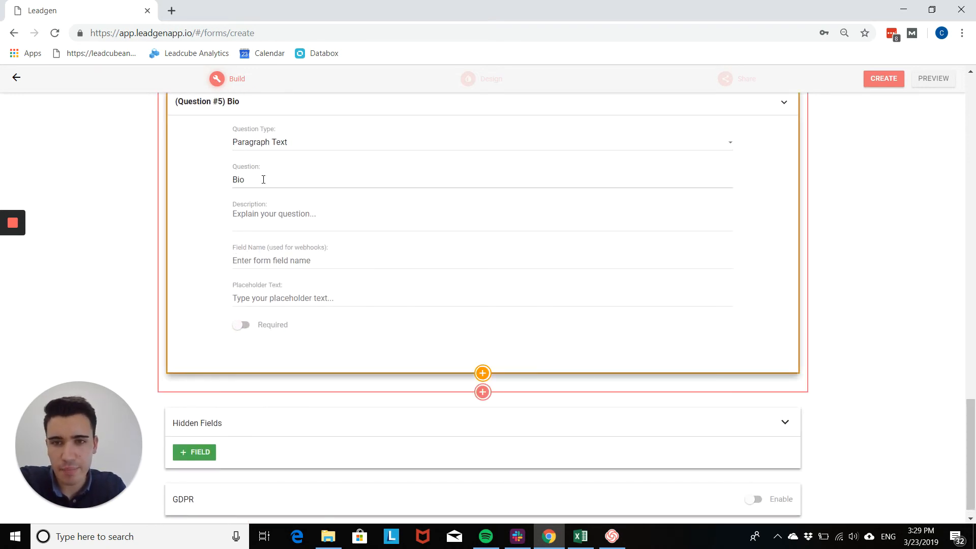
Replace question 5's wording 'Bio' with 'Your Message'
{"action": "left_click", "coordinate": [248, 180]}
{"action": "left_click_drag", "start_coordinate": [248, 180], "coordinate": [222, 183]}
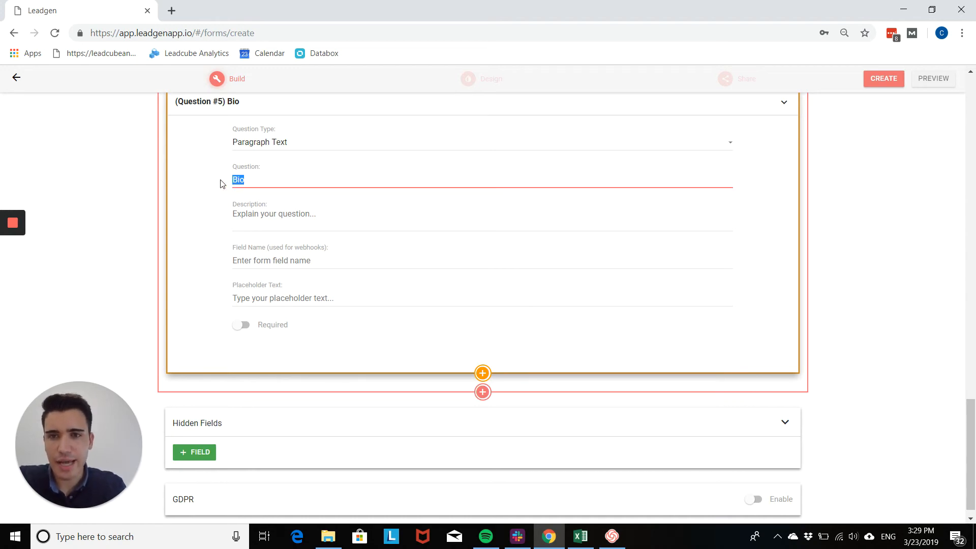
{"action": "type", "text": "Y"}
{"action": "key", "text": "BackSpace"}
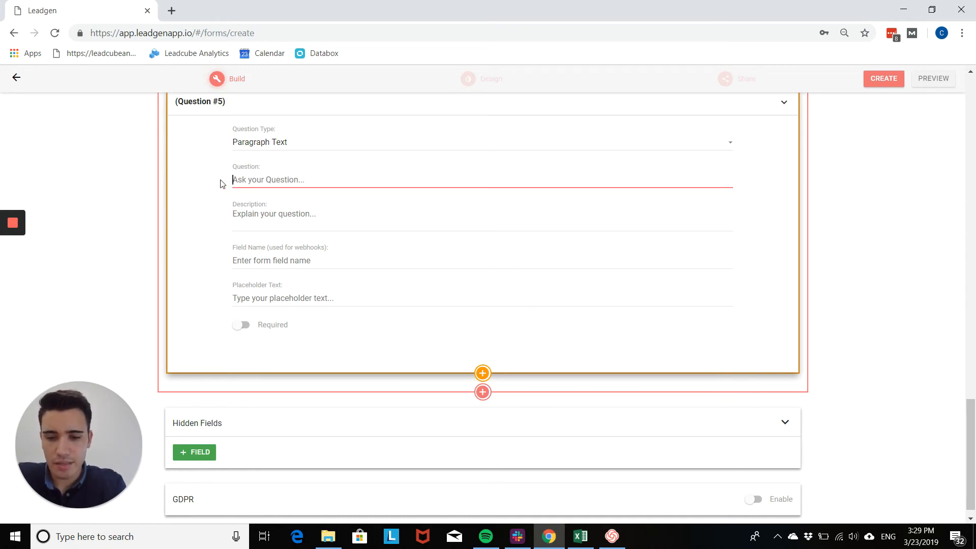
{"action": "type", "text": "Your"}
{"action": "type", "text": "Message"}
{"action": "left_click_drag", "start_coordinate": [971, 422], "coordinate": [974, 397]}
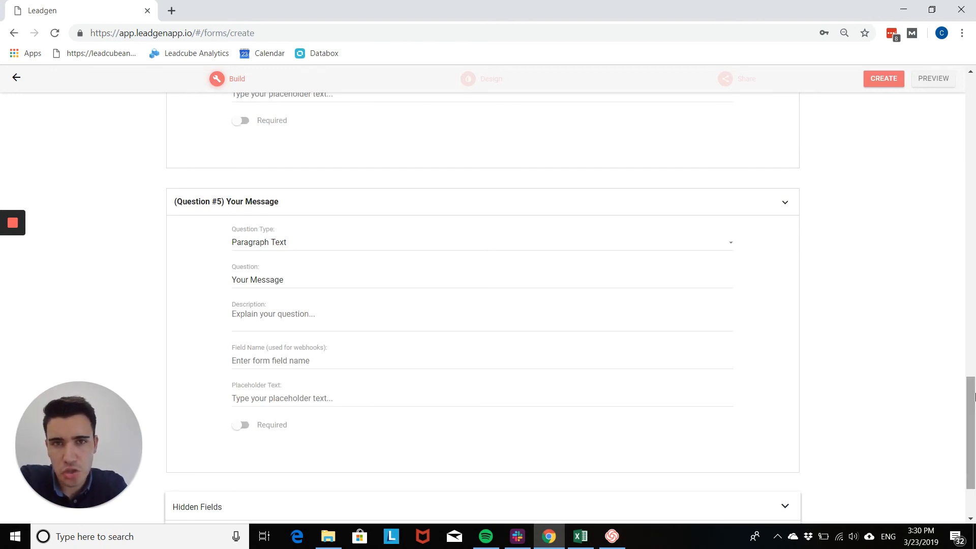
{"action": "left_click_drag", "start_coordinate": [974, 396], "coordinate": [972, 473]}
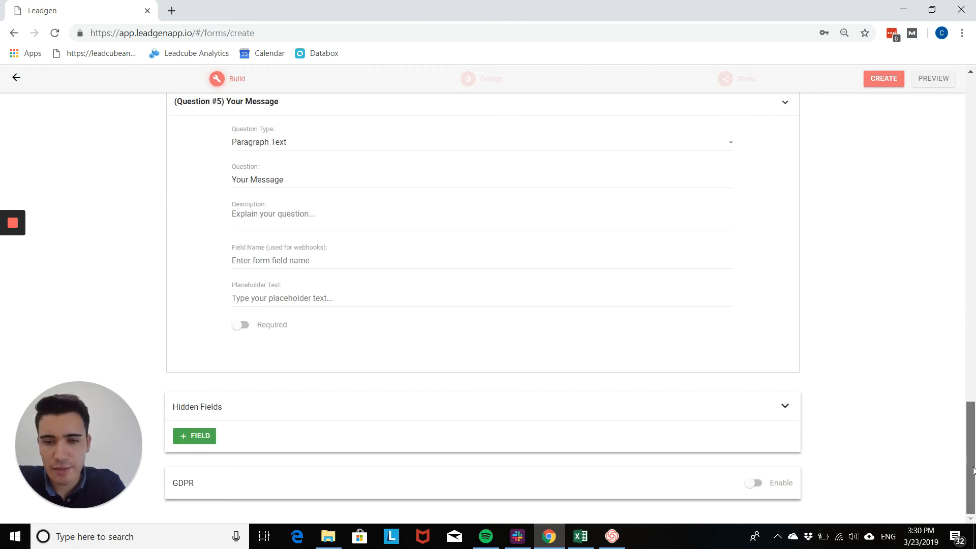
Save the form with CREATE and open its preview
{"action": "left_click", "coordinate": [886, 82]}
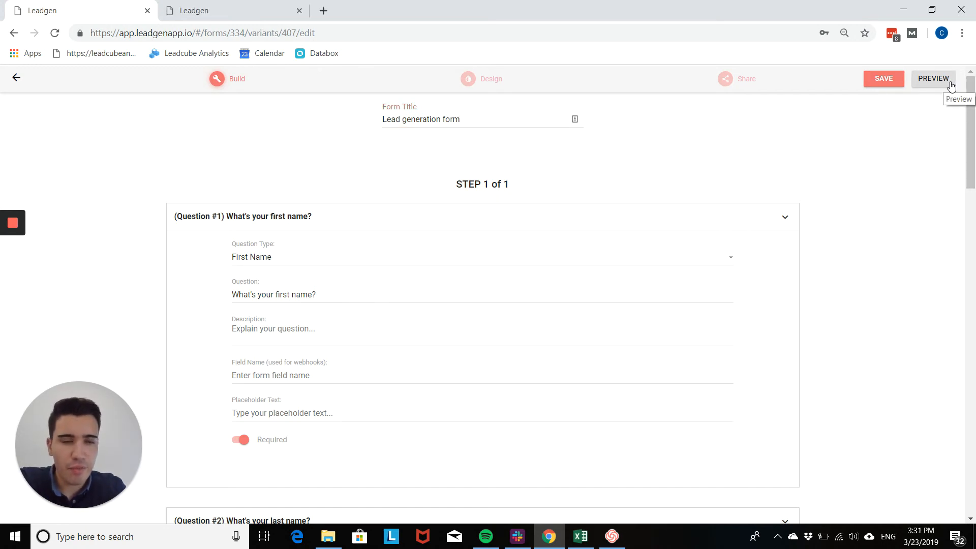
{"action": "left_click", "coordinate": [933, 79]}
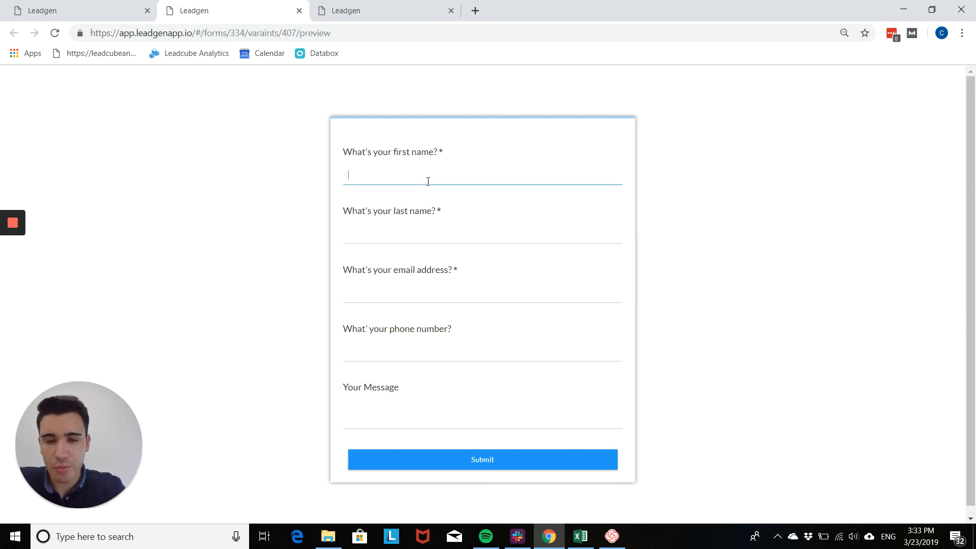
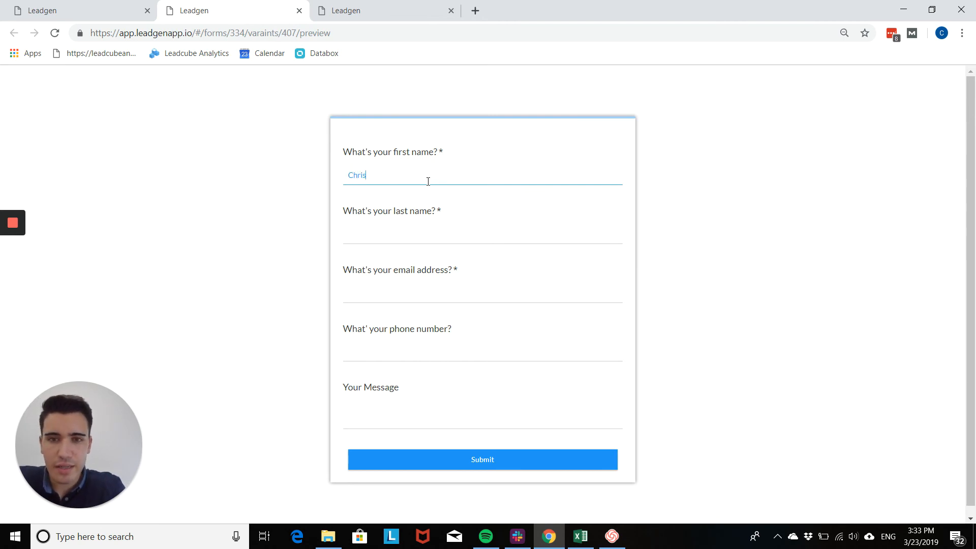
Enter a test first name, last name, email and phone number in the preview, then submit
{"action": "key", "text": "Tab"}
{"action": "key", "text": "Tab"}
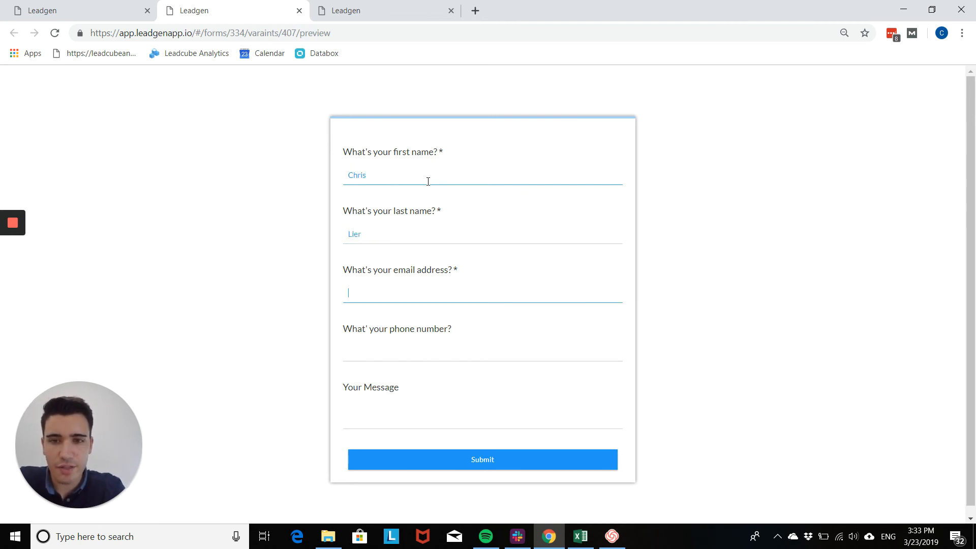
{"action": "type", "text": "chris@test.com"}
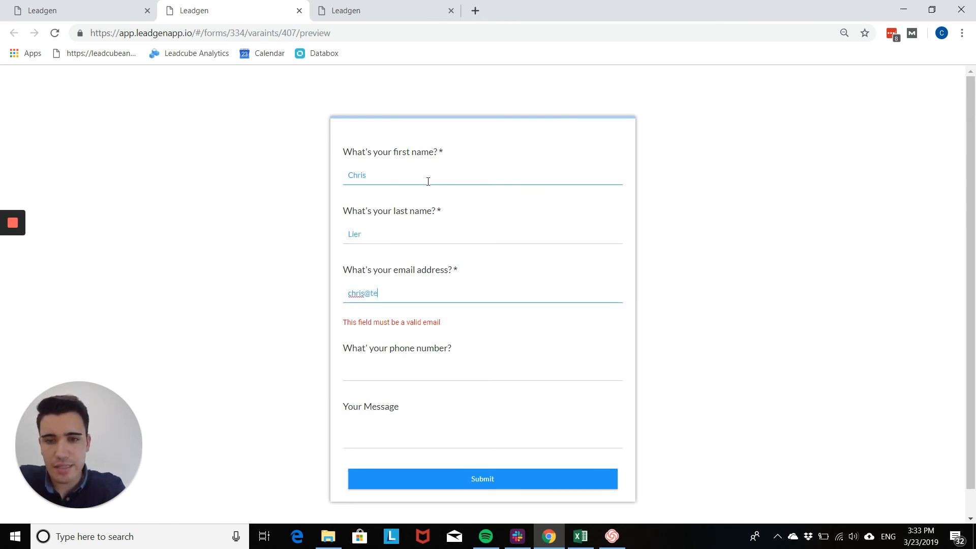
{"action": "key", "text": "Tab"}
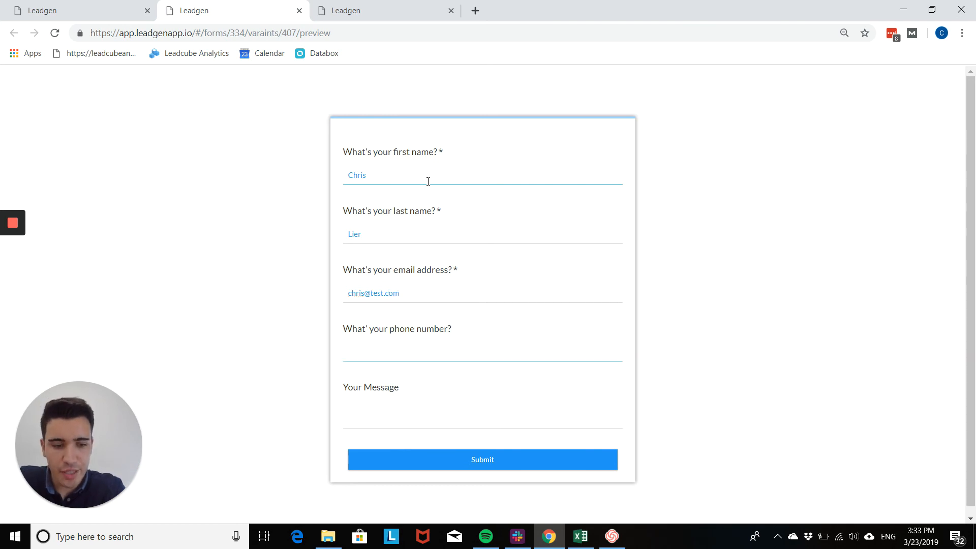
{"action": "type", "text": "00000000000000"}
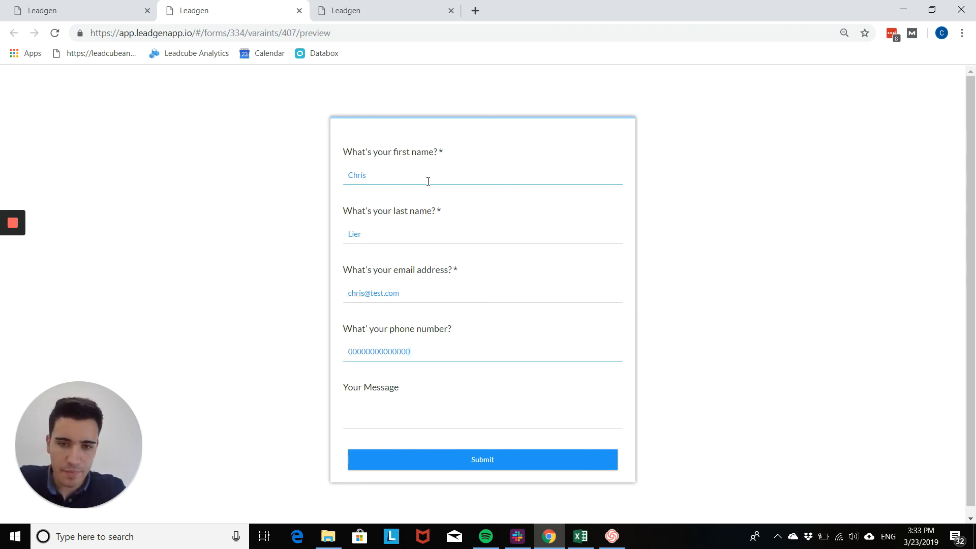
{"action": "key", "text": "Tab"}
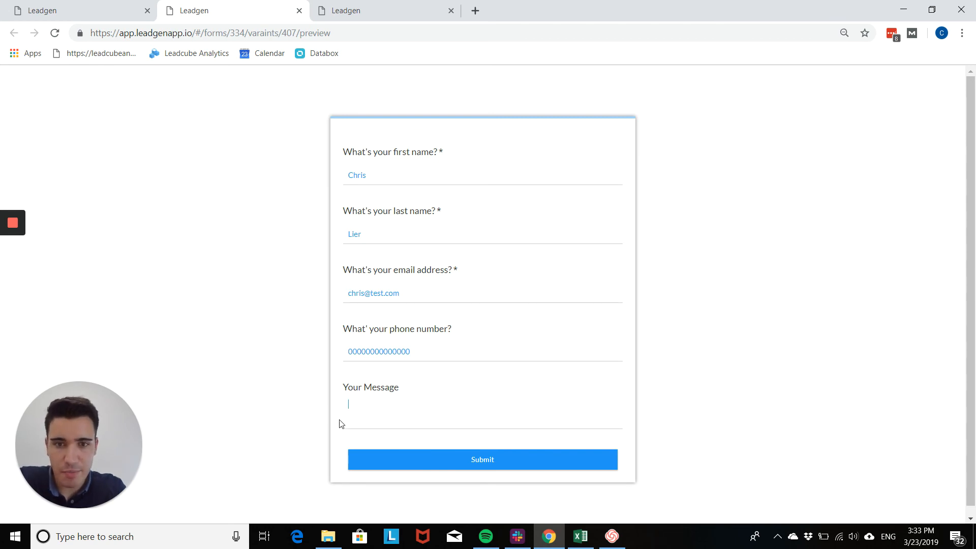
{"action": "left_click", "coordinate": [467, 459]}
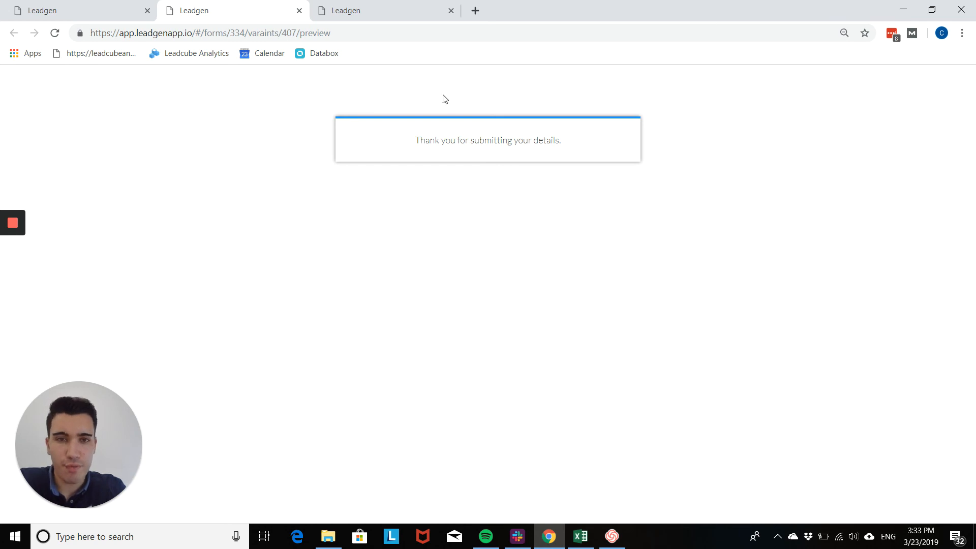
Switch back to the form editor tab and scroll through the phone and message questions
{"action": "left_click", "coordinate": [111, 7]}
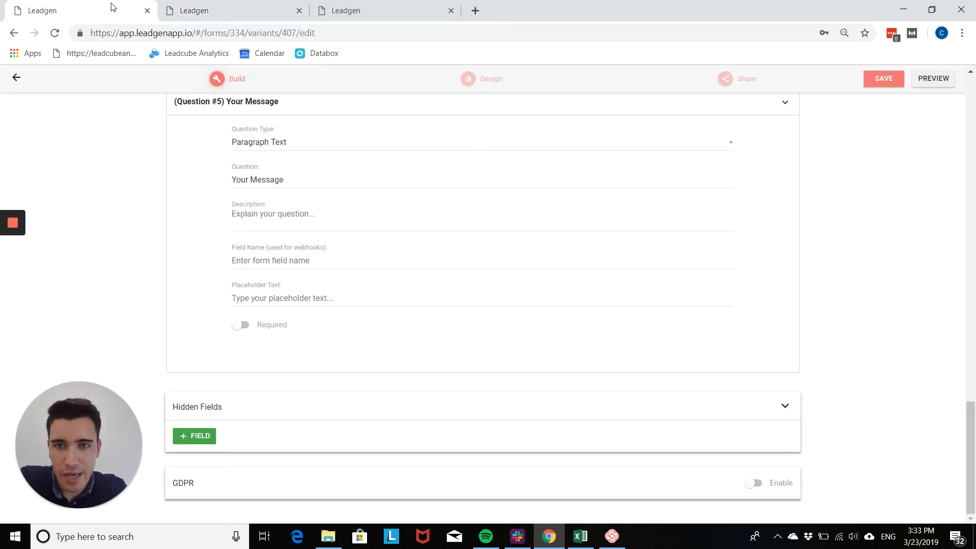
{"action": "left_click_drag", "start_coordinate": [974, 440], "coordinate": [974, 360]}
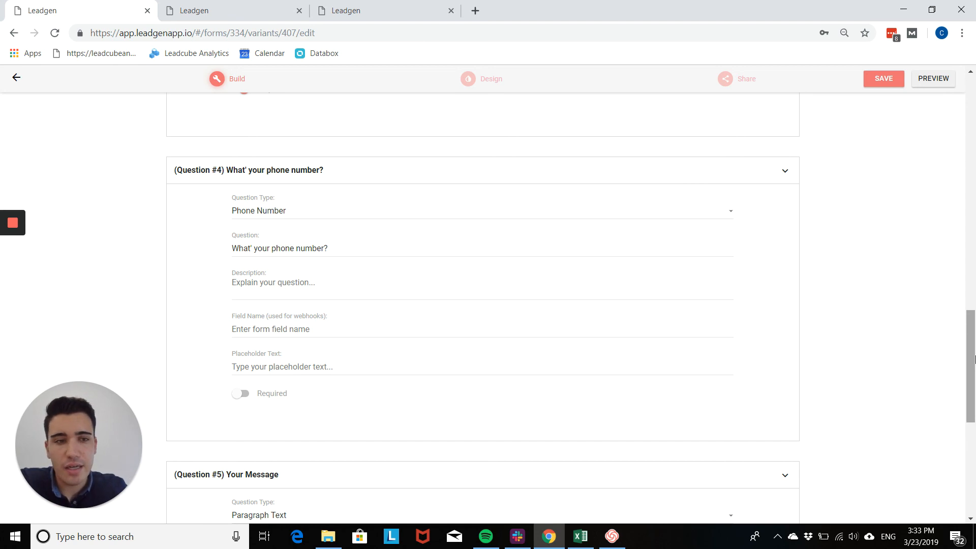
{"action": "left_click_drag", "start_coordinate": [975, 359], "coordinate": [975, 435]}
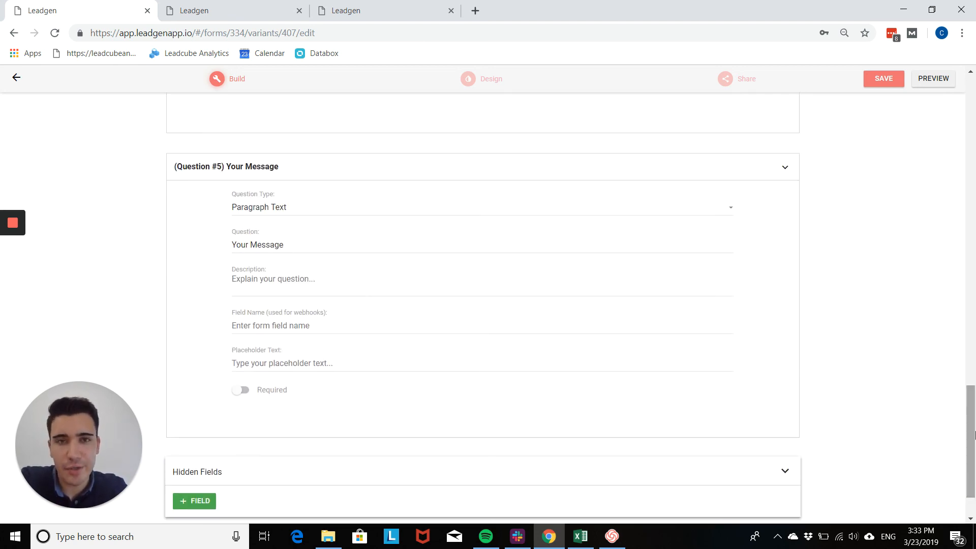